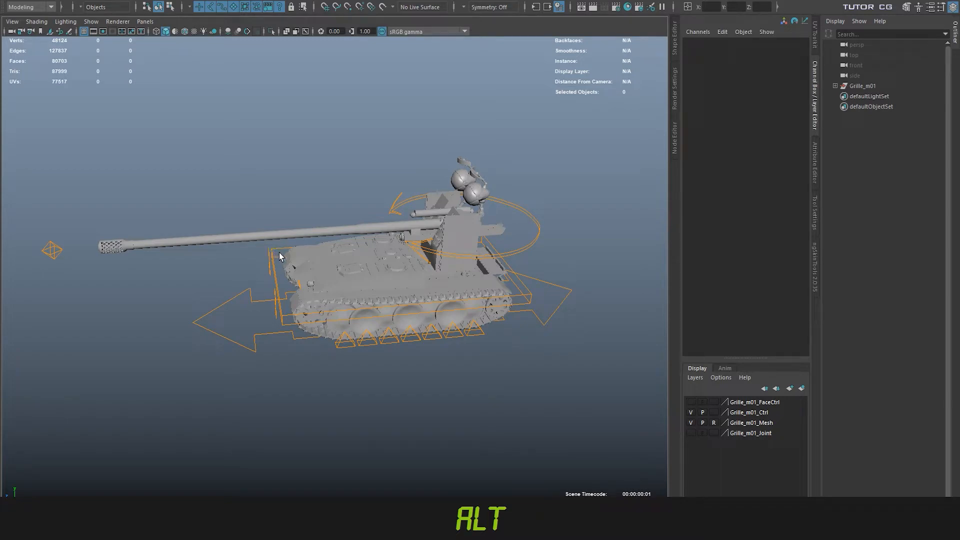
- Hide the control curves around the tank rig
{"action": "left_click_drag", "start_coordinate": [278, 252], "coordinate": [481, 274], "text": "alt"}
{"action": "right_click_drag", "start_coordinate": [481, 275], "coordinate": [360, 243], "text": "alt"}
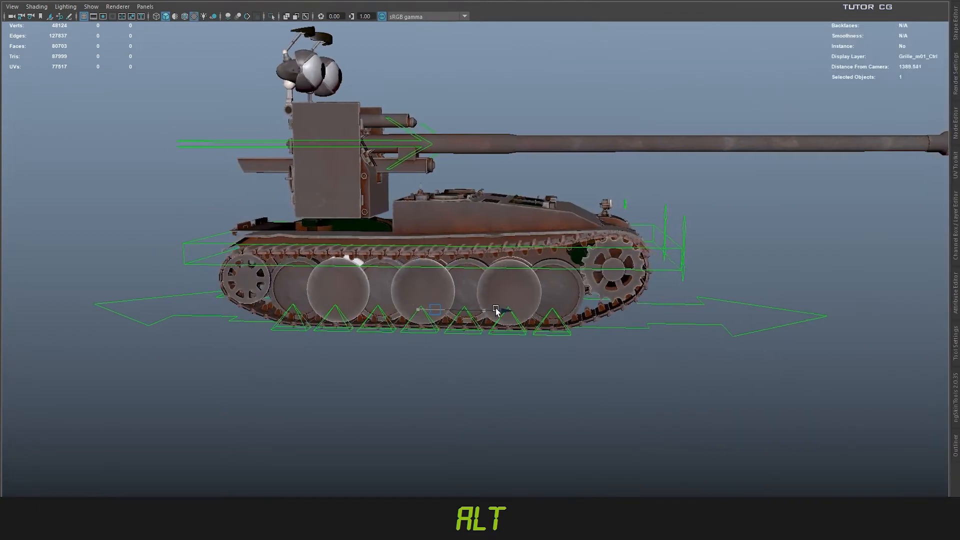
{"action": "middle_click_drag", "start_coordinate": [569, 320], "coordinate": [600, 320], "text": "alt"}
{"action": "right_click_drag", "start_coordinate": [599, 320], "coordinate": [618, 320], "text": "alt"}
{"action": "middle_click_drag", "start_coordinate": [618, 320], "coordinate": [401, 341], "text": "alt"}
{"action": "key", "text": "h"}
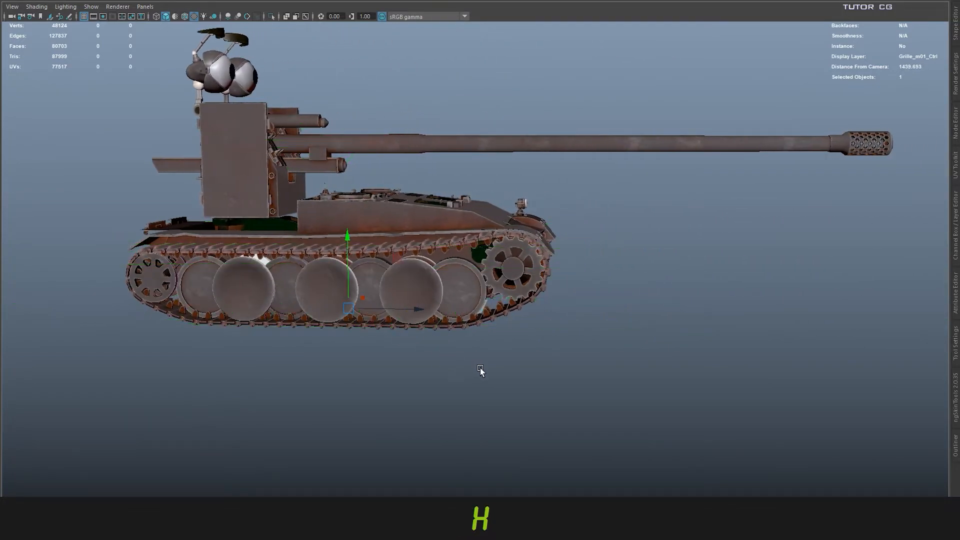
- Move the whole tank along its length and rotate it with the main control
{"action": "left_click_drag", "start_coordinate": [427, 314], "coordinate": [438, 340]}
{"action": "right_click_drag", "start_coordinate": [437, 339], "coordinate": [404, 362], "text": "alt"}
{"action": "left_click_drag", "start_coordinate": [403, 362], "coordinate": [296, 365], "text": "alt"}
{"action": "mouse_move", "coordinate": [295, 365]}
{"action": "middle_mouse_down", "text": "alt"}
{"action": "mouse_move", "coordinate": [507, 378]}
{"action": "mouse_move", "coordinate": [297, 361]}
{"action": "middle_mouse_up", "text": "alt"}
{"action": "left_click_drag", "start_coordinate": [297, 361], "coordinate": [401, 396], "text": "alt"}
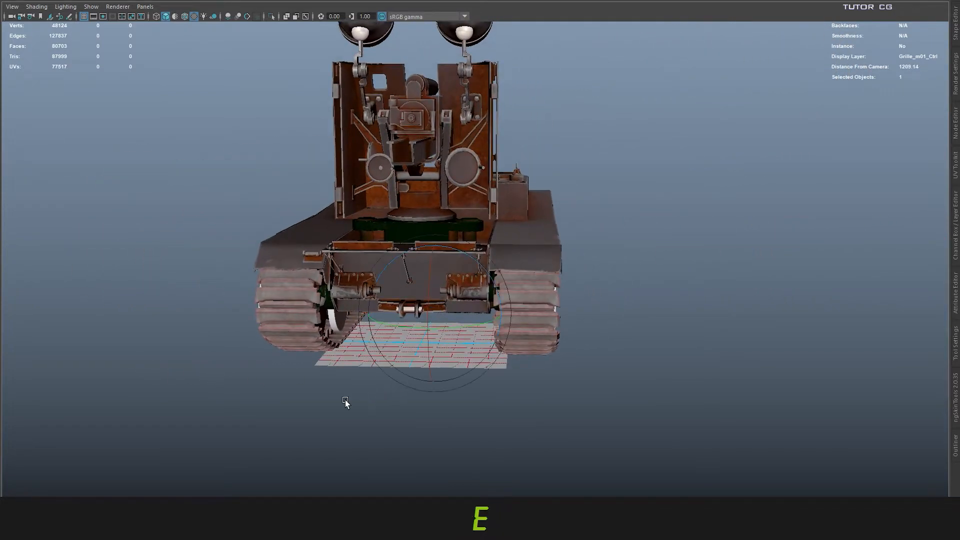
{"action": "left_click_drag", "start_coordinate": [447, 326], "coordinate": [0, 436]}
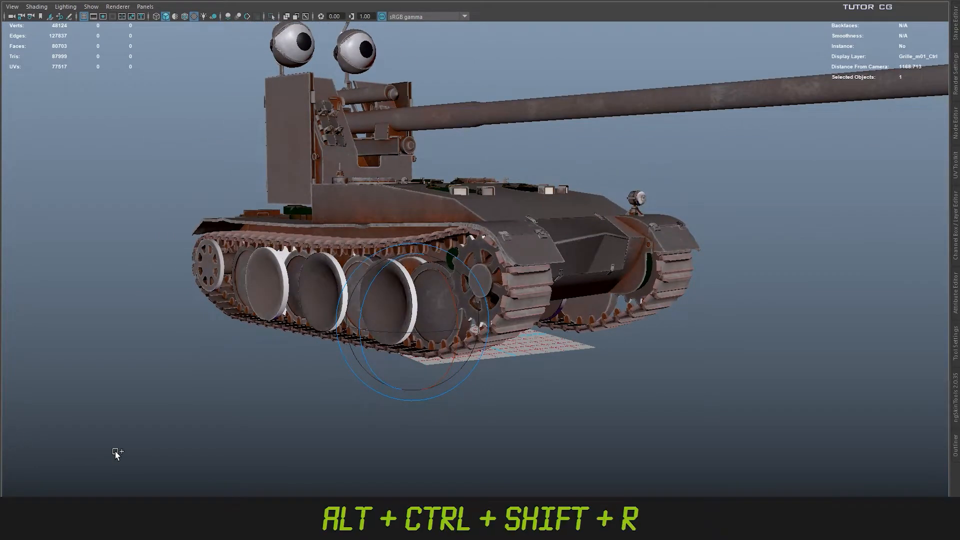
{"action": "key", "text": "ctrl+alt+shift+r"}
- Tilt the hull by rotating the box-shaped body control around the tank
{"action": "left_click_drag", "start_coordinate": [116, 453], "coordinate": [397, 175], "text": "alt"}
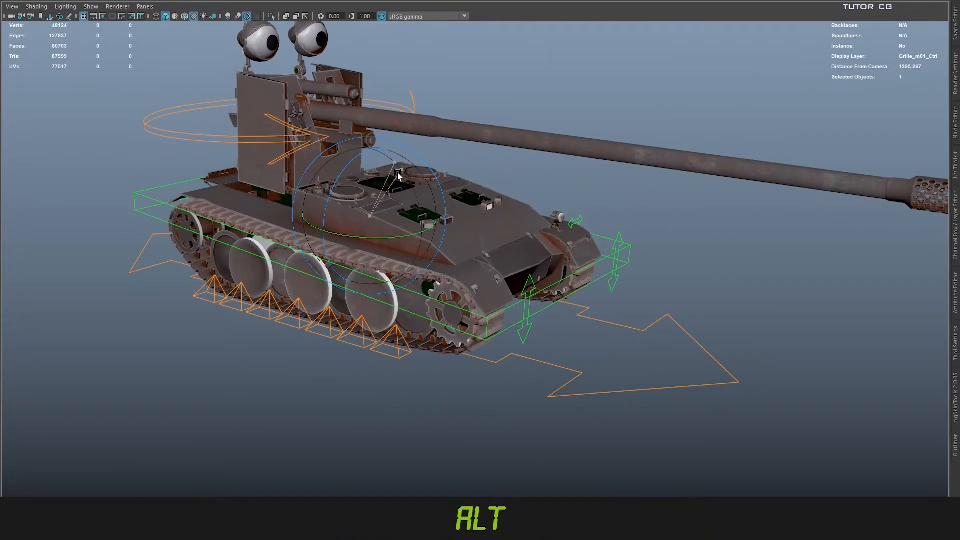
{"action": "left_click_drag", "start_coordinate": [424, 214], "coordinate": [557, 304], "text": "alt"}
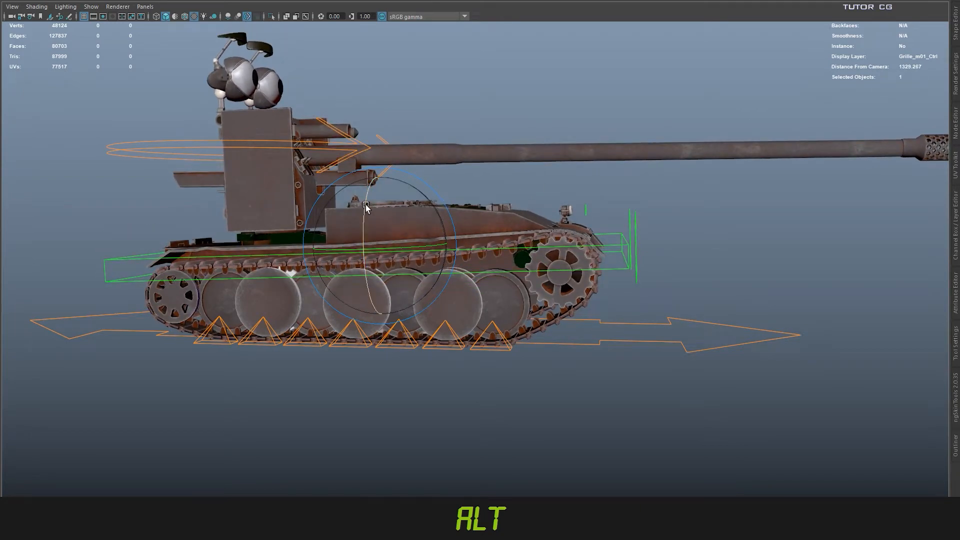
{"action": "left_click_drag", "start_coordinate": [365, 207], "coordinate": [369, 308], "text": "alt"}
- Pitch the gun barrel by moving the diamond-shaped aim control in front of the muzzle vertically
{"action": "key", "text": "w"}
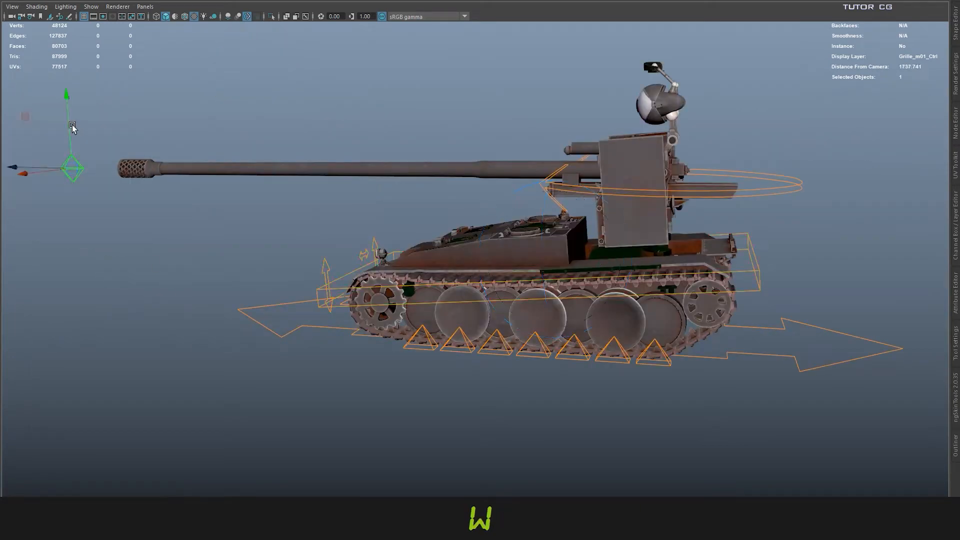
{"action": "left_click_drag", "start_coordinate": [67, 100], "coordinate": [67, 167]}
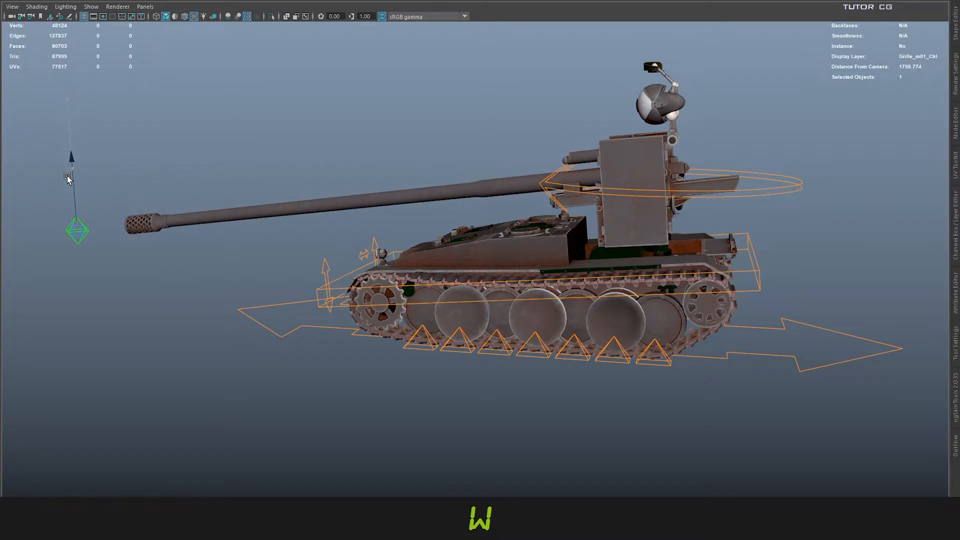
{"action": "left_click_drag", "start_coordinate": [391, 229], "coordinate": [372, 348], "text": "alt"}
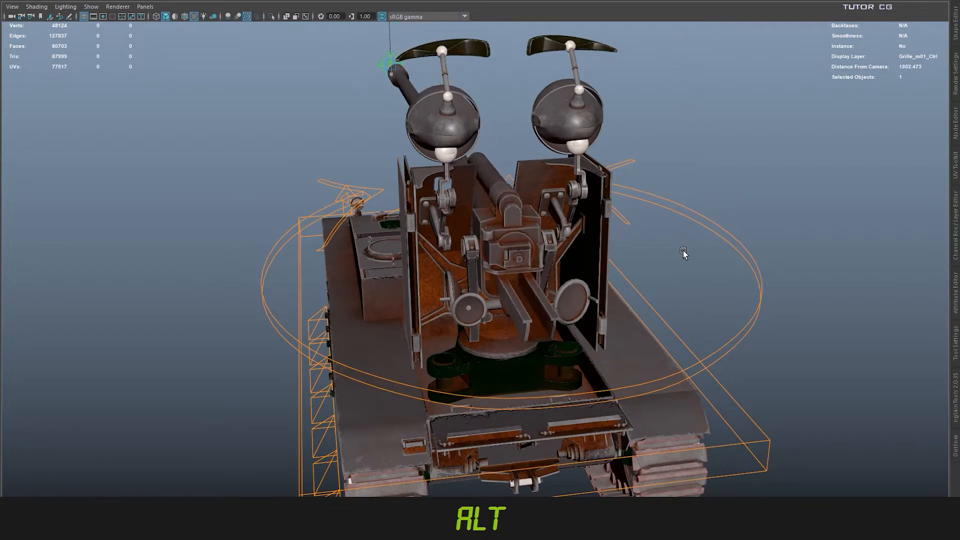
- Turn the turret with the circular arrow control around it
{"action": "right_click_drag", "start_coordinate": [679, 318], "coordinate": [566, 242], "text": "alt"}
{"action": "left_click_drag", "start_coordinate": [566, 241], "coordinate": [640, 228], "text": "alt"}
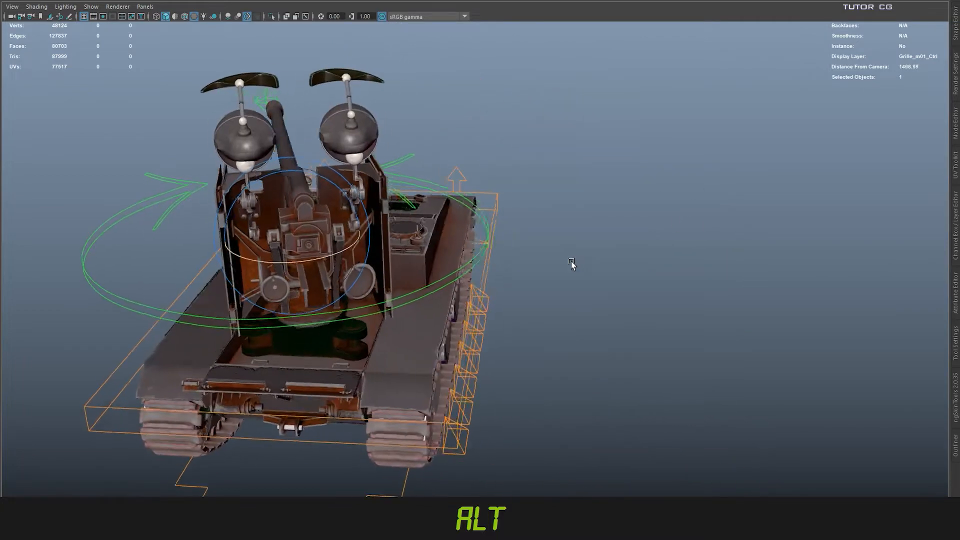
{"action": "left_click_drag", "start_coordinate": [572, 266], "coordinate": [632, 268], "text": "alt"}
{"action": "mouse_move", "coordinate": [632, 267]}
{"action": "middle_mouse_down"}
{"action": "mouse_move", "coordinate": [574, 274]}
{"action": "mouse_move", "coordinate": [651, 278]}
{"action": "mouse_move", "coordinate": [567, 275]}
{"action": "mouse_move", "coordinate": [640, 279]}
{"action": "mouse_move", "coordinate": [625, 280]}
{"action": "middle_mouse_up"}
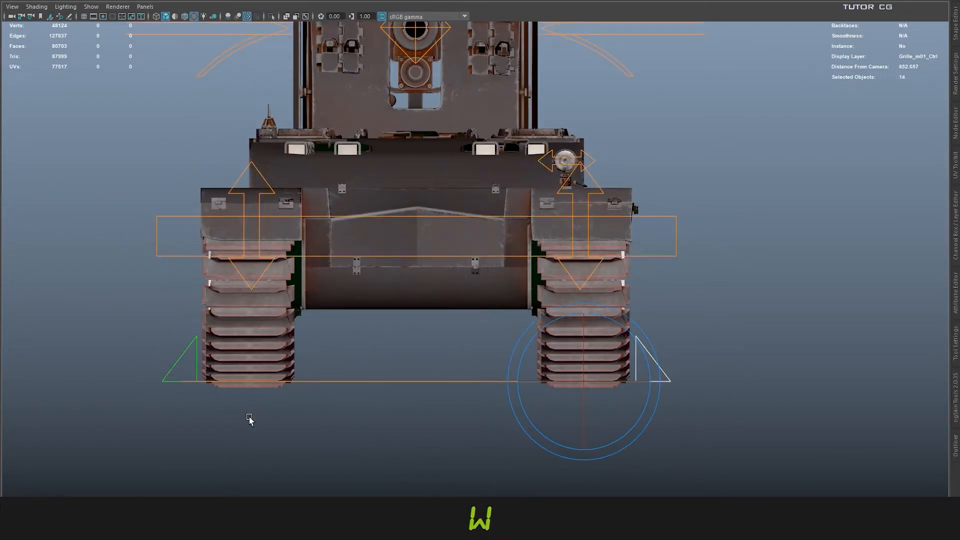
- Shift the road wheels on both sides vertically by moving all 14 triangular wheel controls together
{"action": "key", "text": "F1"}
{"action": "left_click_drag", "start_coordinate": [340, 345], "coordinate": [315, 311], "text": "alt"}
{"action": "right_click_drag", "start_coordinate": [314, 310], "coordinate": [449, 281], "text": "alt"}
{"action": "left_click_drag", "start_coordinate": [449, 281], "coordinate": [421, 218], "text": "alt"}
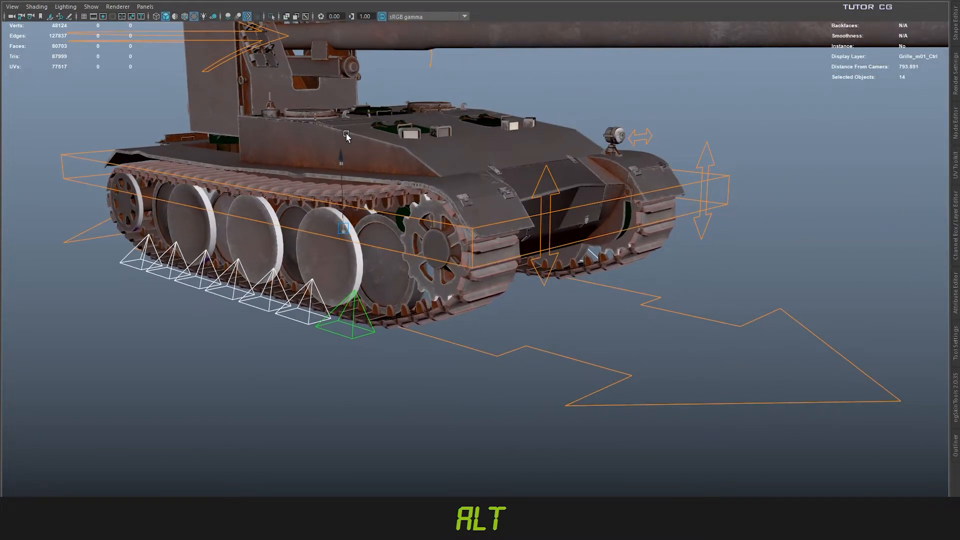
{"action": "mouse_move", "coordinate": [346, 133]}
{"action": "left_mouse_down"}
{"action": "mouse_move", "coordinate": [352, 178]}
{"action": "mouse_move", "coordinate": [352, 149]}
{"action": "left_mouse_up"}
{"action": "left_click_drag", "start_coordinate": [479, 238], "coordinate": [533, 415], "text": "alt"}
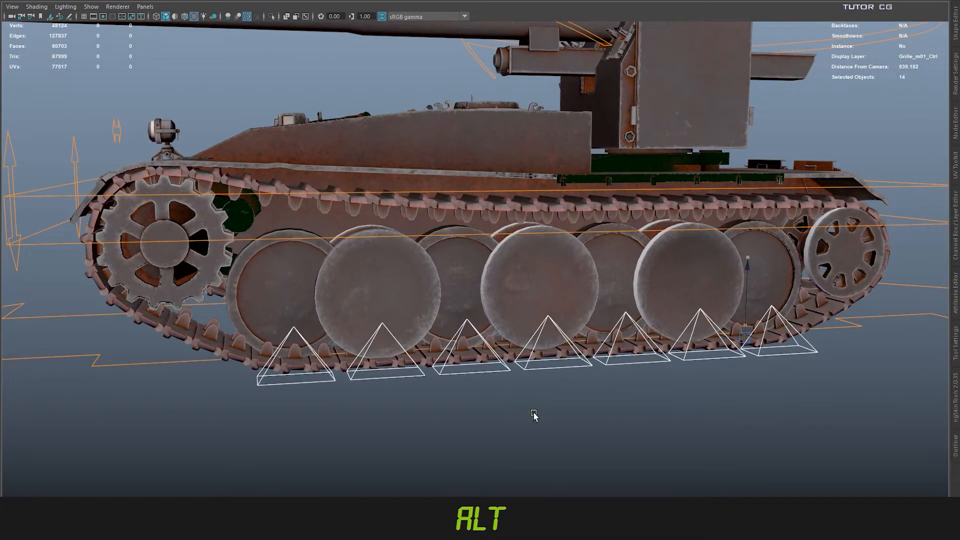
{"action": "middle_click_drag", "start_coordinate": [534, 415], "coordinate": [543, 463]}
- Move the second and fourth road wheels from the front individually with their own wheel controls
{"action": "left_click", "coordinate": [378, 378]}
{"action": "left_click_drag", "start_coordinate": [400, 415], "coordinate": [493, 463], "text": "alt"}
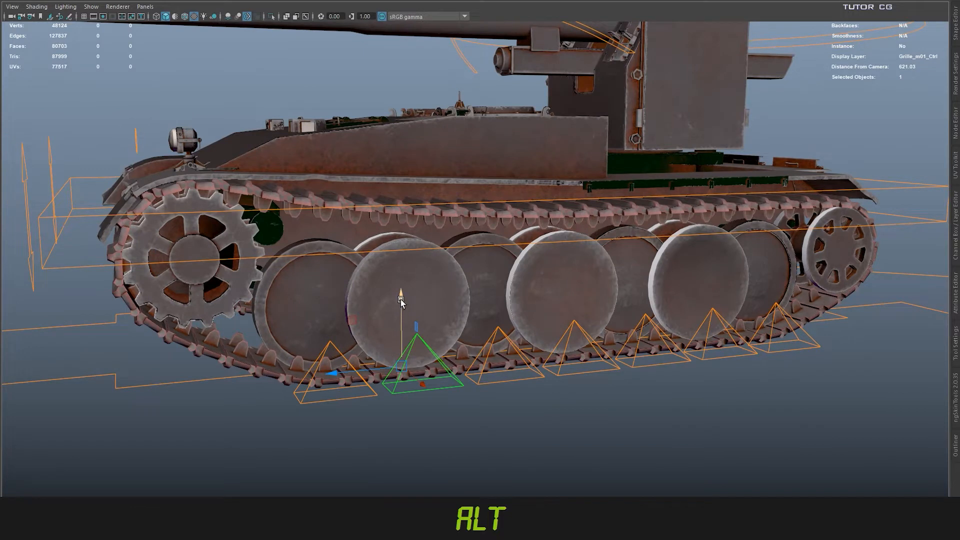
{"action": "left_click_drag", "start_coordinate": [400, 300], "coordinate": [409, 234]}
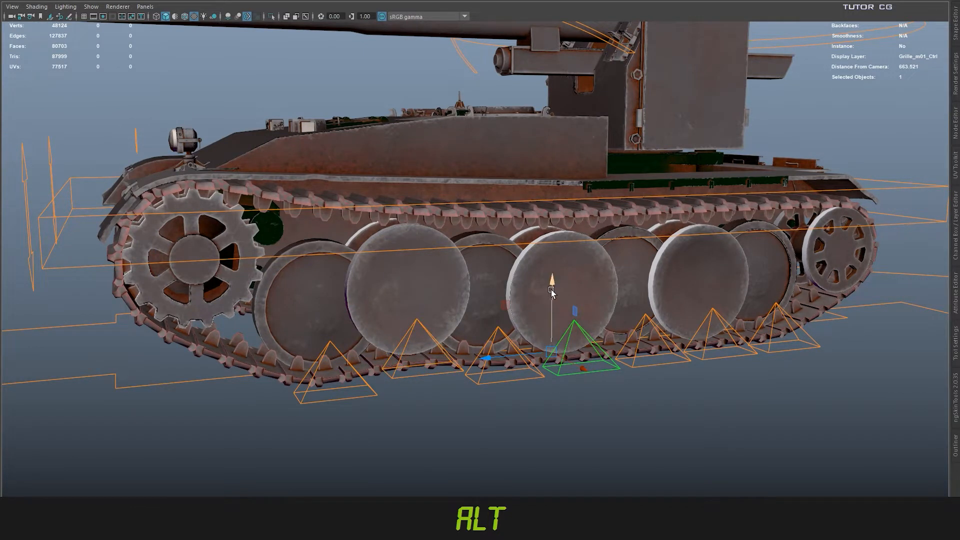
{"action": "left_click_drag", "start_coordinate": [551, 292], "coordinate": [441, 367]}
- Aim the headlight on the front fender by moving the double-arrow control in front of it
{"action": "right_click_drag", "start_coordinate": [441, 367], "coordinate": [472, 338], "text": "alt"}
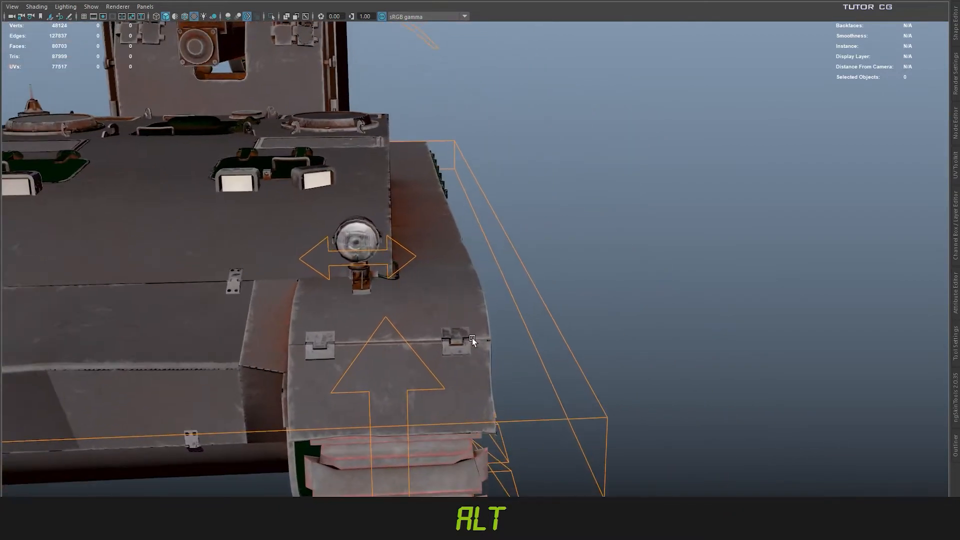
{"action": "left_click", "coordinate": [412, 256]}
{"action": "left_click_drag", "start_coordinate": [423, 259], "coordinate": [538, 250], "text": "alt"}
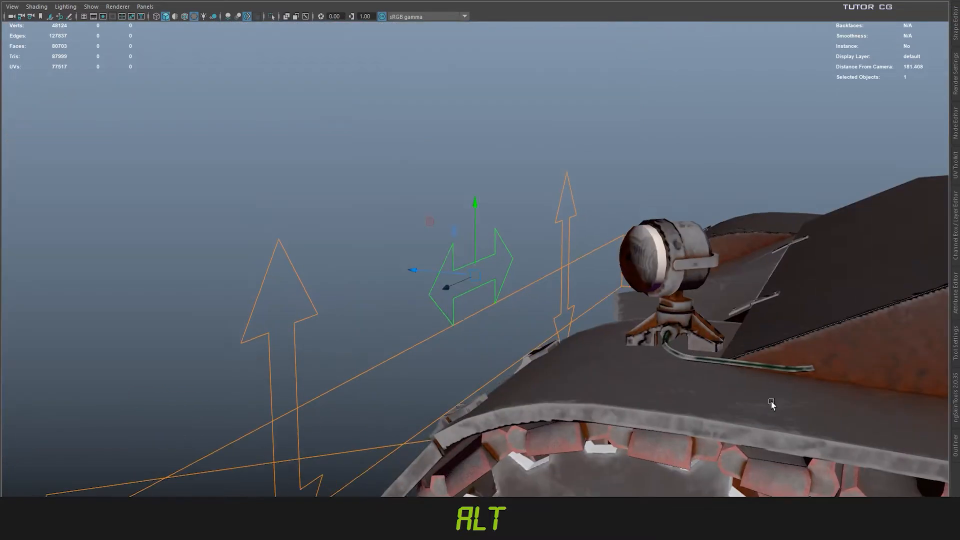
{"action": "left_click_drag", "start_coordinate": [772, 405], "coordinate": [583, 317], "text": "alt"}
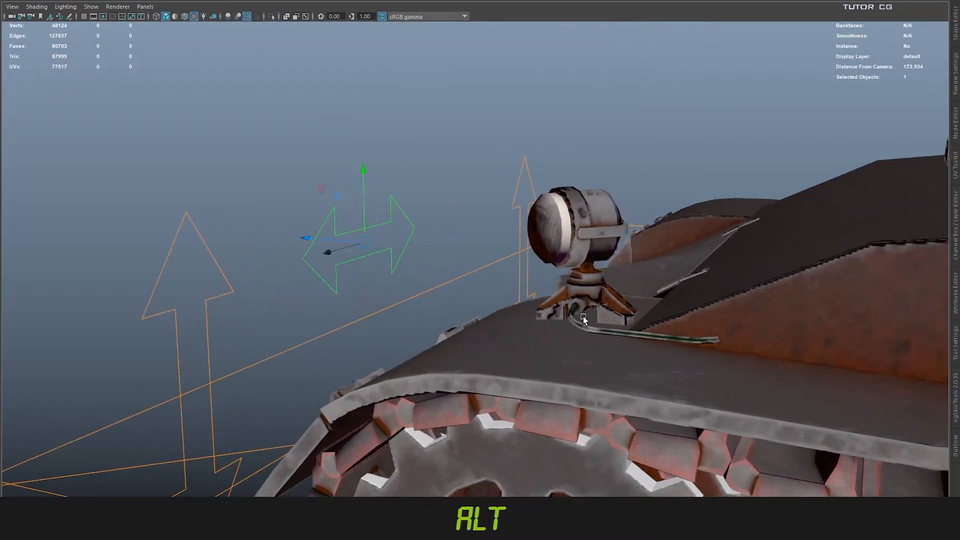
{"action": "right_click_drag", "start_coordinate": [583, 317], "coordinate": [634, 357], "text": "alt"}
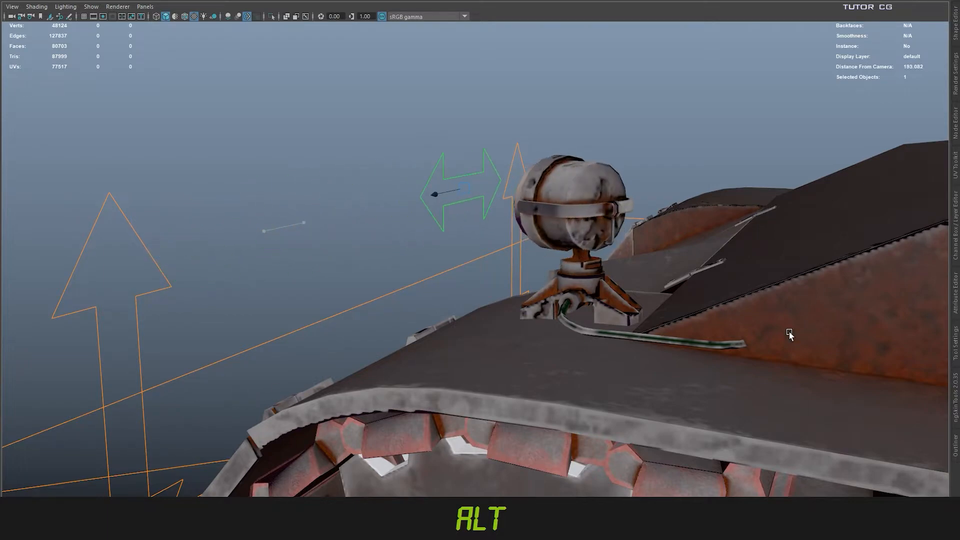
- Swing both front fender flaps up and down by moving their two vertical arrow controls together
{"action": "left_click_drag", "start_coordinate": [177, 461], "coordinate": [568, 359], "text": "alt"}
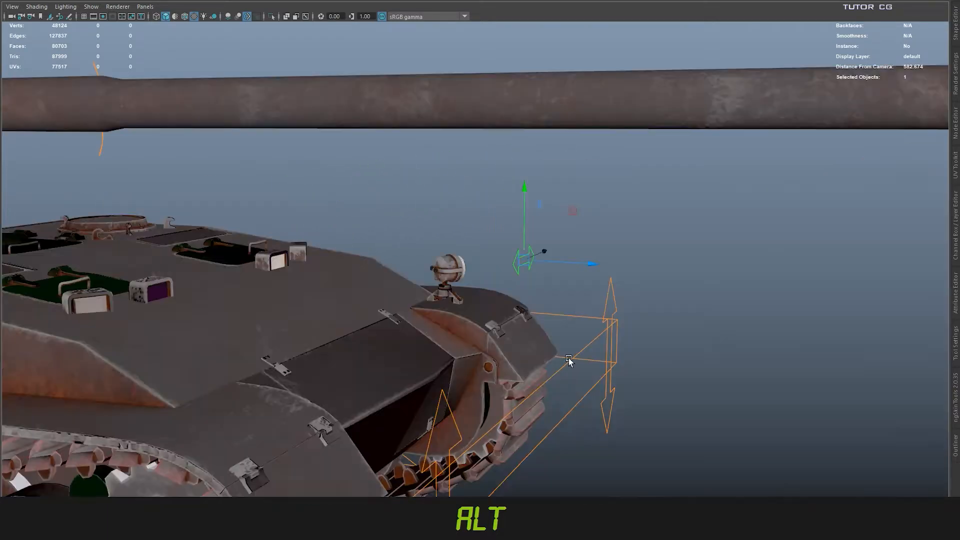
{"action": "left_click_drag", "start_coordinate": [565, 299], "coordinate": [524, 307], "text": "alt"}
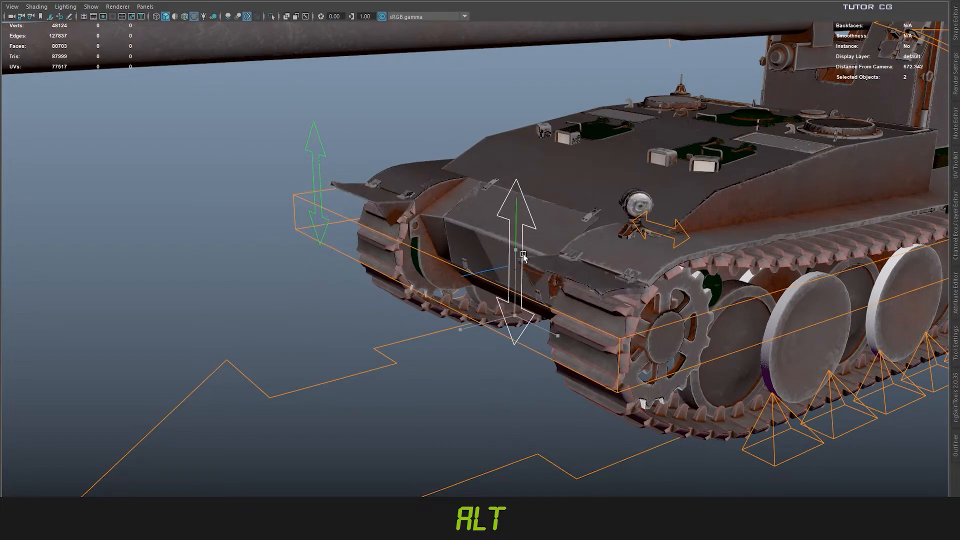
{"action": "left_click_drag", "start_coordinate": [565, 136], "coordinate": [660, 302], "text": "alt"}
{"action": "left_click_drag", "start_coordinate": [684, 210], "coordinate": [682, 285], "text": "alt"}
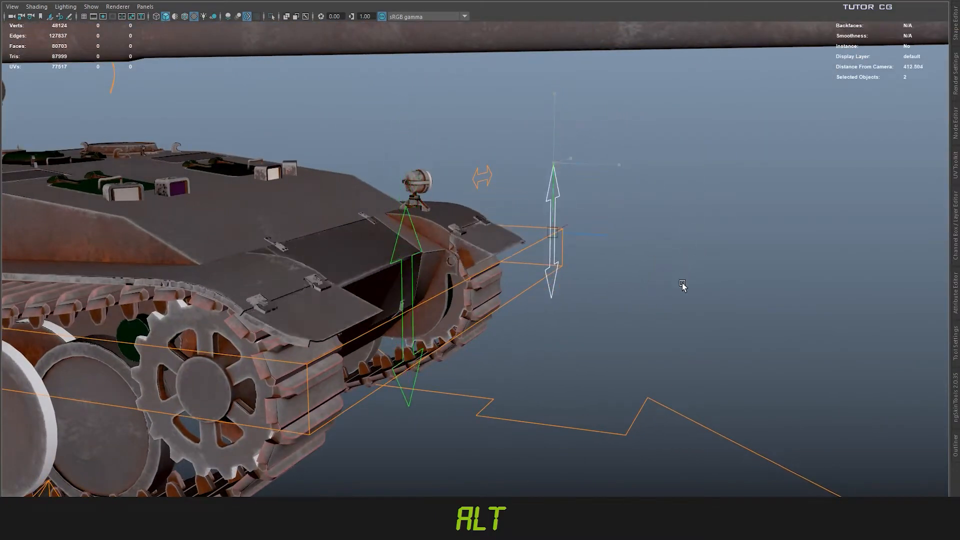
{"action": "middle_click_drag", "start_coordinate": [671, 370], "coordinate": [668, 293]}
{"action": "middle_click_drag", "start_coordinate": [674, 104], "coordinate": [685, 292]}
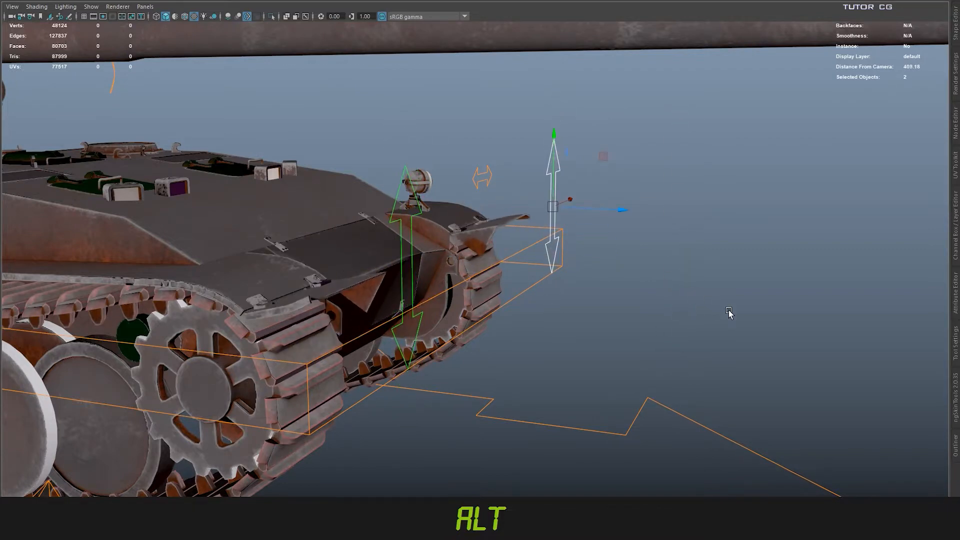
- Rotate the hull with its body control and turn the turret with its circular control
{"action": "key", "text": "e"}
{"action": "left_click_drag", "start_coordinate": [167, 196], "coordinate": [161, 186]}
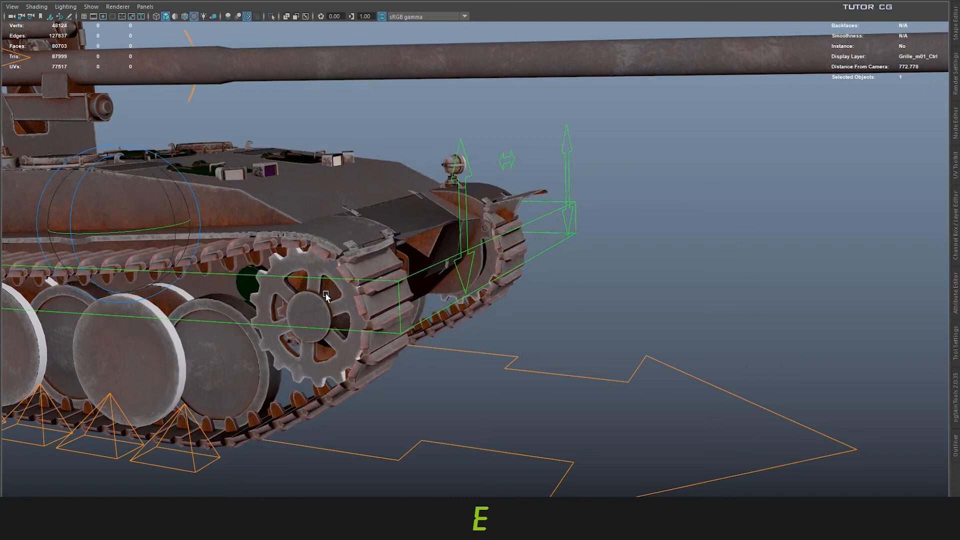
{"action": "left_click_drag", "start_coordinate": [326, 296], "coordinate": [153, 192], "text": "alt"}
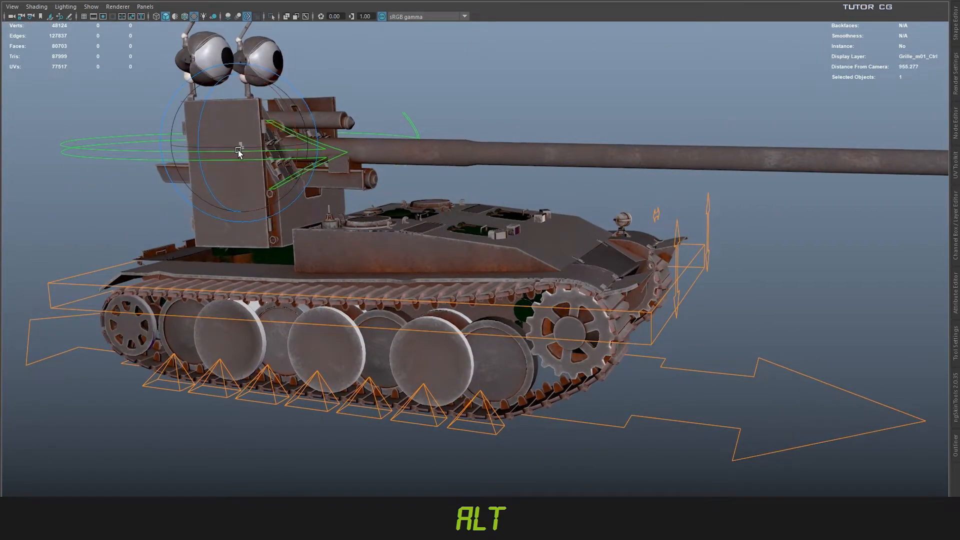
{"action": "left_click_drag", "start_coordinate": [239, 150], "coordinate": [194, 160]}
{"action": "right_click_drag", "start_coordinate": [561, 202], "coordinate": [227, 264], "text": "alt"}
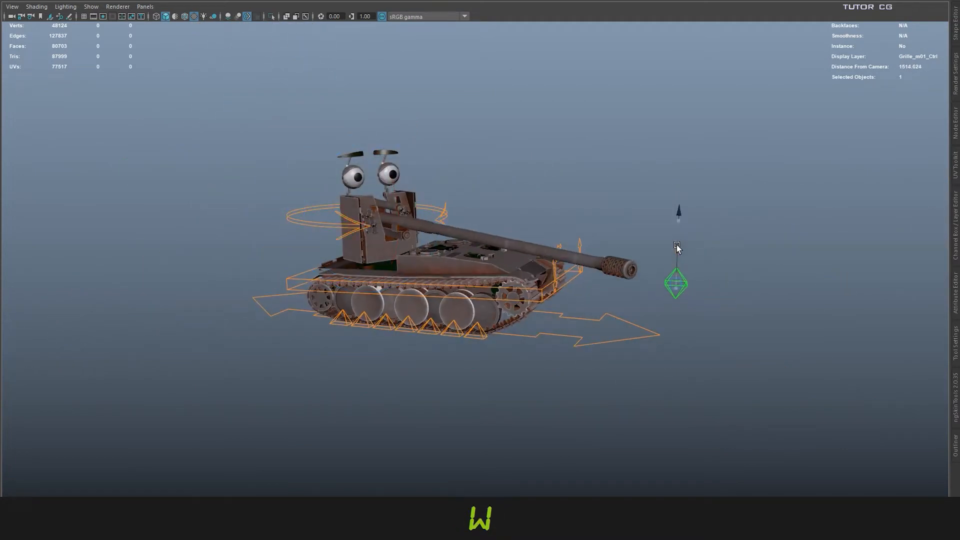
- Raise the gun barrel with its aim control and redirect the headlight with the double-arrow control
{"action": "left_click_drag", "start_coordinate": [551, 275], "coordinate": [496, 350], "text": "alt"}
{"action": "right_click_drag", "start_coordinate": [496, 350], "coordinate": [484, 394], "text": "alt"}
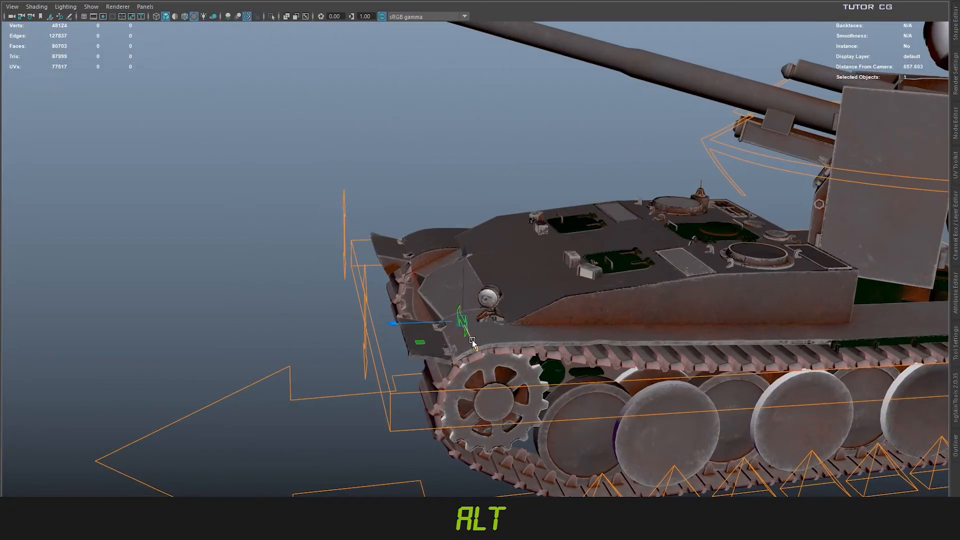
{"action": "left_click_drag", "start_coordinate": [472, 340], "coordinate": [448, 294]}
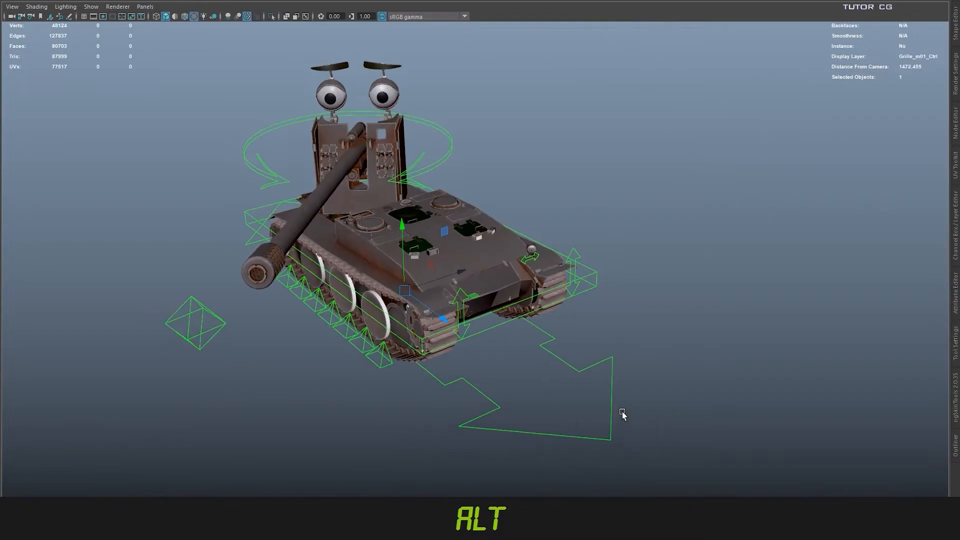
- Drive the posed tank along its length and rotate it using the large ground arrow control
{"action": "left_click_drag", "start_coordinate": [621, 414], "coordinate": [607, 354], "text": "alt"}
{"action": "left_click_drag", "start_coordinate": [431, 330], "coordinate": [442, 335]}
{"action": "middle_click_drag", "start_coordinate": [442, 334], "coordinate": [377, 382], "text": "alt"}
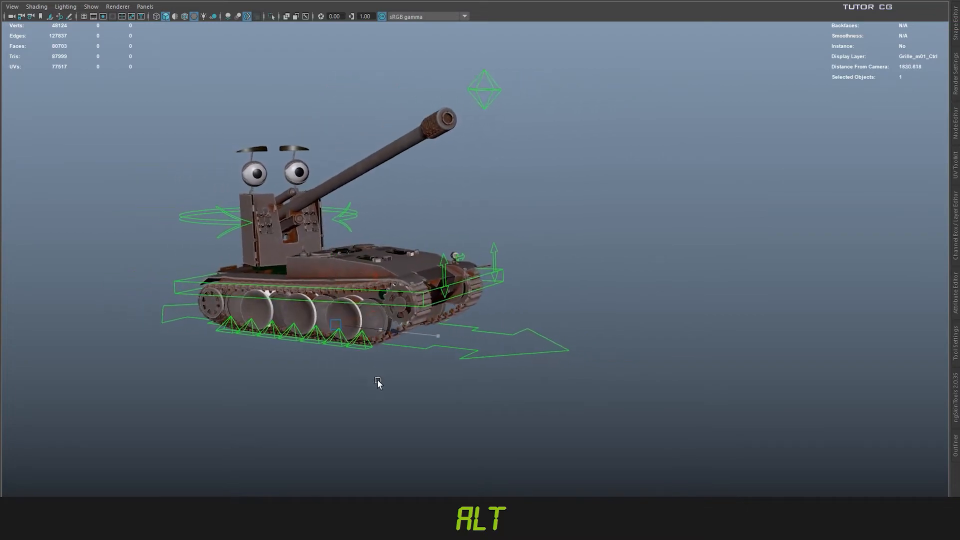
{"action": "left_click_drag", "start_coordinate": [337, 341], "coordinate": [450, 406], "text": "alt"}
{"action": "right_click_drag", "start_coordinate": [450, 407], "coordinate": [540, 312], "text": "alt"}
{"action": "left_click_drag", "start_coordinate": [540, 312], "coordinate": [446, 230], "text": "alt"}
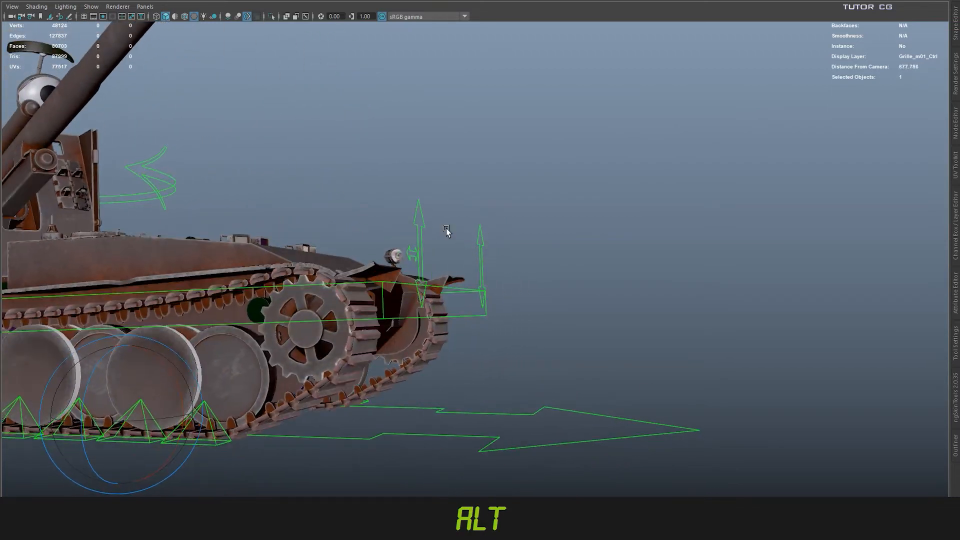
{"action": "left_click_drag", "start_coordinate": [377, 235], "coordinate": [349, 320], "text": "alt"}
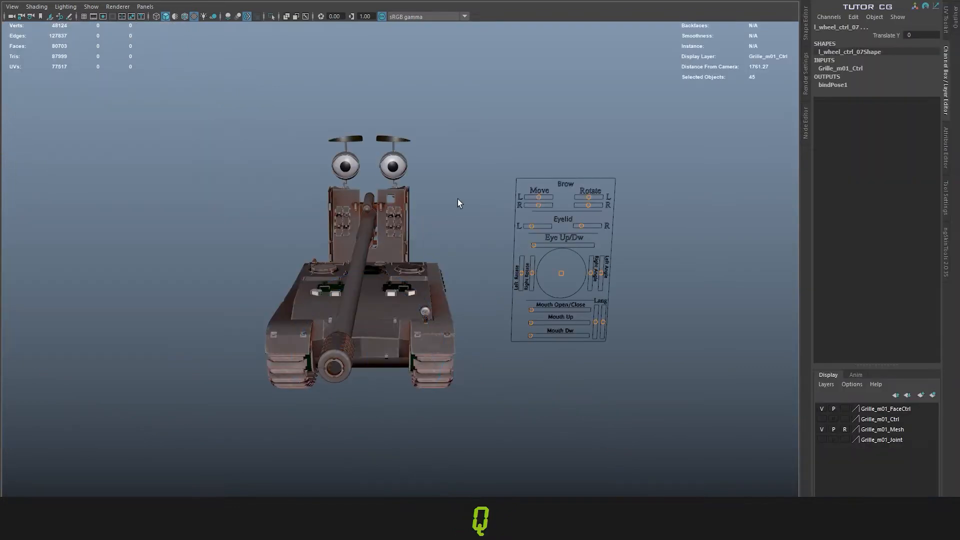
- Slide the left and right Brow Move controls on the face panel together to Translate X 20
{"action": "left_click_drag", "start_coordinate": [459, 203], "coordinate": [425, 295], "text": "alt"}
{"action": "right_click_drag", "start_coordinate": [537, 292], "coordinate": [698, 438], "text": "alt"}
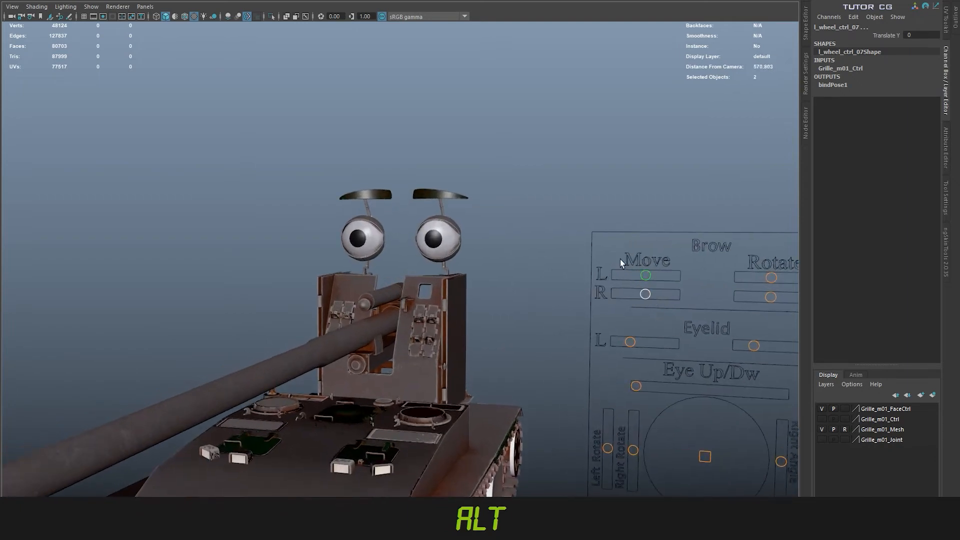
{"action": "left_click_drag", "start_coordinate": [485, 316], "coordinate": [525, 323], "text": "alt"}
{"action": "left_click_drag", "start_coordinate": [353, 296], "coordinate": [445, 313], "text": "alt"}
{"action": "key", "text": "w"}
{"action": "left_click_drag", "start_coordinate": [637, 271], "coordinate": [655, 271]}
{"action": "left_click_drag", "start_coordinate": [520, 296], "coordinate": [550, 284], "text": "alt"}
{"action": "right_click_drag", "start_coordinate": [550, 280], "coordinate": [708, 320], "text": "alt"}
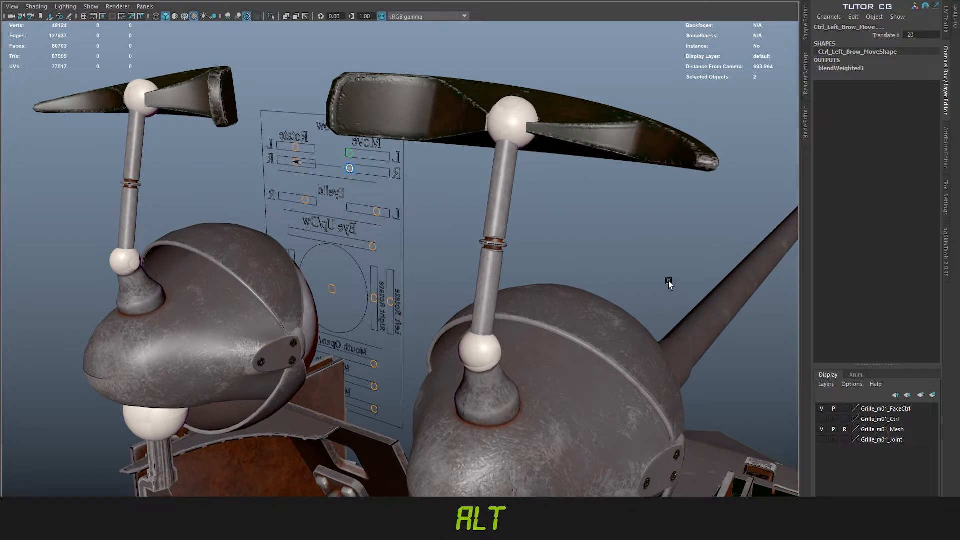
- Display the mesh untextured with wireframe on shaded, and slide both Brow Move controls to Translate X -20
{"action": "middle_click_drag", "start_coordinate": [671, 259], "coordinate": [694, 286]}
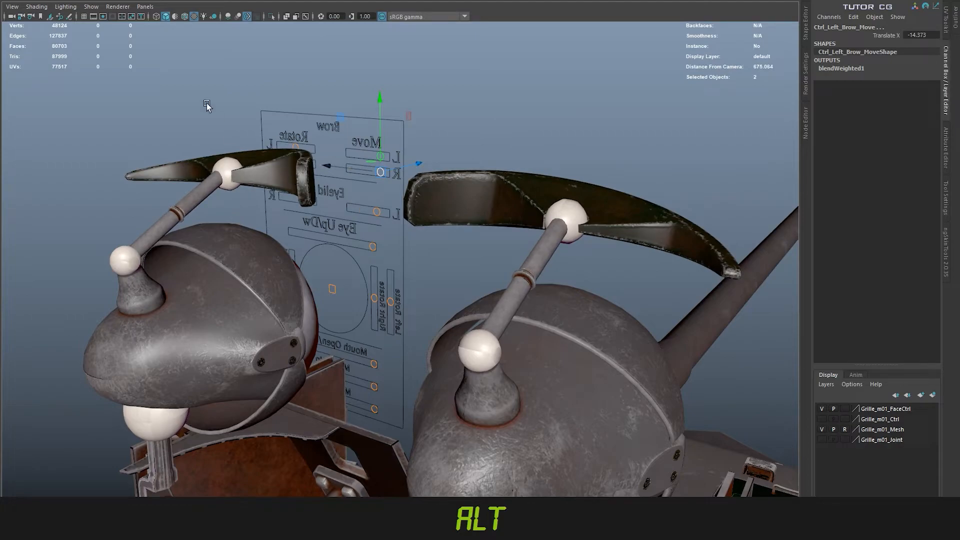
{"action": "left_click", "coordinate": [175, 16]}
{"action": "left_click", "coordinate": [184, 17]}
{"action": "middle_click_drag", "start_coordinate": [464, 196], "coordinate": [443, 194], "text": "alt"}
{"action": "right_click_drag", "start_coordinate": [462, 232], "coordinate": [521, 270], "text": "alt"}
{"action": "middle_click_drag", "start_coordinate": [580, 258], "coordinate": [546, 242]}
{"action": "left_click_drag", "start_coordinate": [546, 242], "coordinate": [519, 252], "text": "alt"}
{"action": "middle_click_drag", "start_coordinate": [520, 252], "coordinate": [568, 262]}
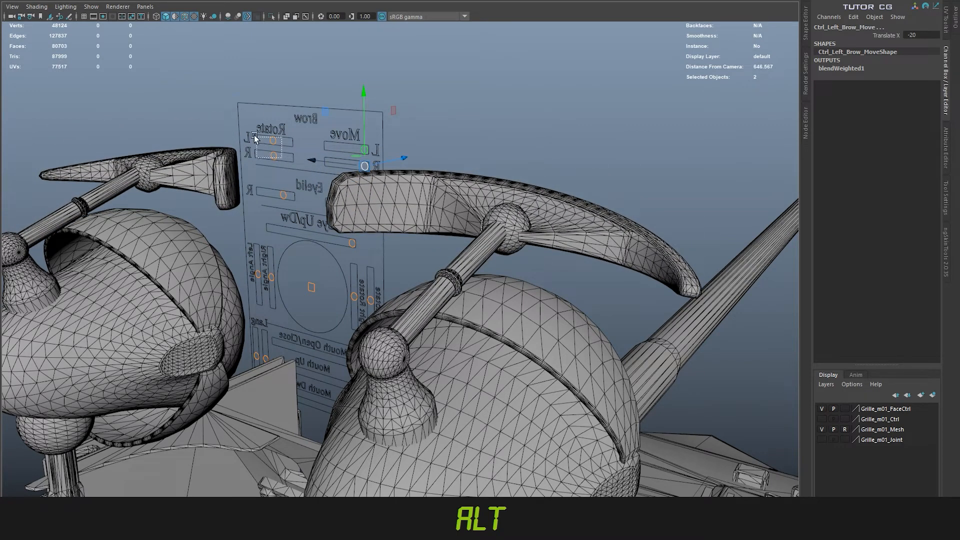
- Slide both Brow Rotate controls together to Translate X -20 and restore the textured display without wireframe
{"action": "middle_click_drag", "start_coordinate": [524, 266], "coordinate": [535, 322]}
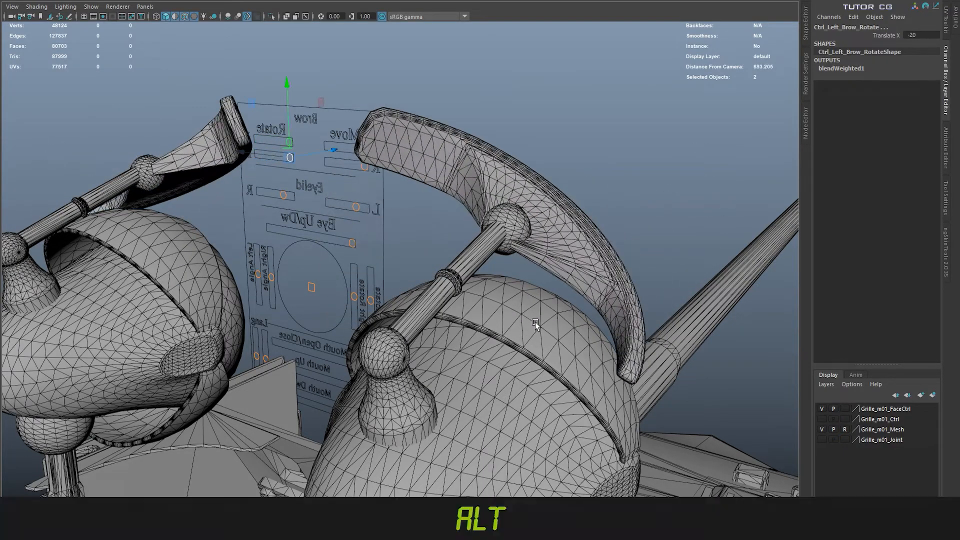
{"action": "left_click_drag", "start_coordinate": [535, 321], "coordinate": [160, 23], "text": "alt"}
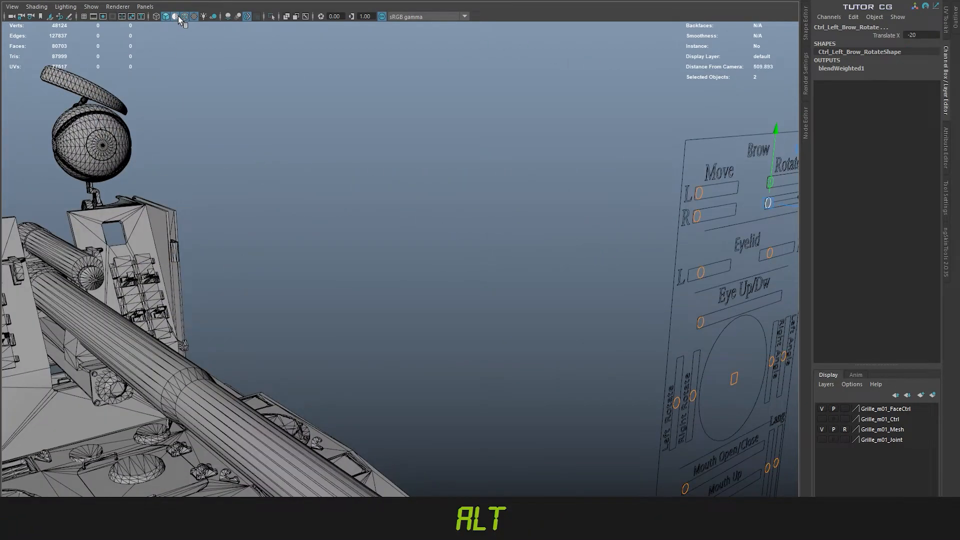
{"action": "left_click", "coordinate": [178, 17]}
{"action": "mouse_move", "coordinate": [193, 38]}
{"action": "right_mouse_down", "text": "alt"}
{"action": "mouse_move", "coordinate": [439, 223]}
{"action": "mouse_move", "coordinate": [112, 232]}
{"action": "mouse_move", "coordinate": [271, 259]}
{"action": "mouse_move", "coordinate": [270, 280]}
{"action": "mouse_move", "coordinate": [443, 328]}
{"action": "mouse_move", "coordinate": [405, 338]}
{"action": "right_mouse_up", "text": "alt"}
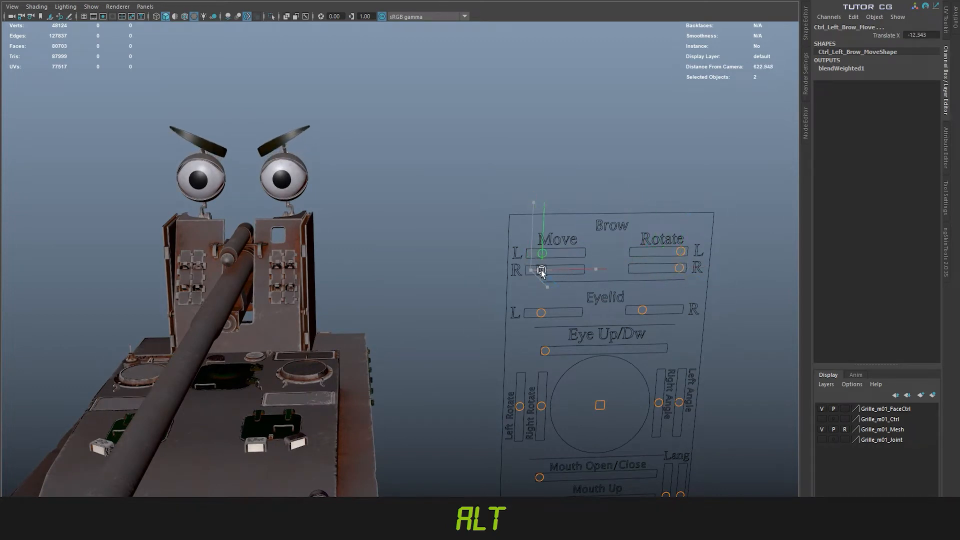
- Vary the brow pose with the Brow Move and Rotate controls, and reset all four controls to Translate X 0
{"action": "left_click_drag", "start_coordinate": [452, 262], "coordinate": [457, 210], "text": "alt"}
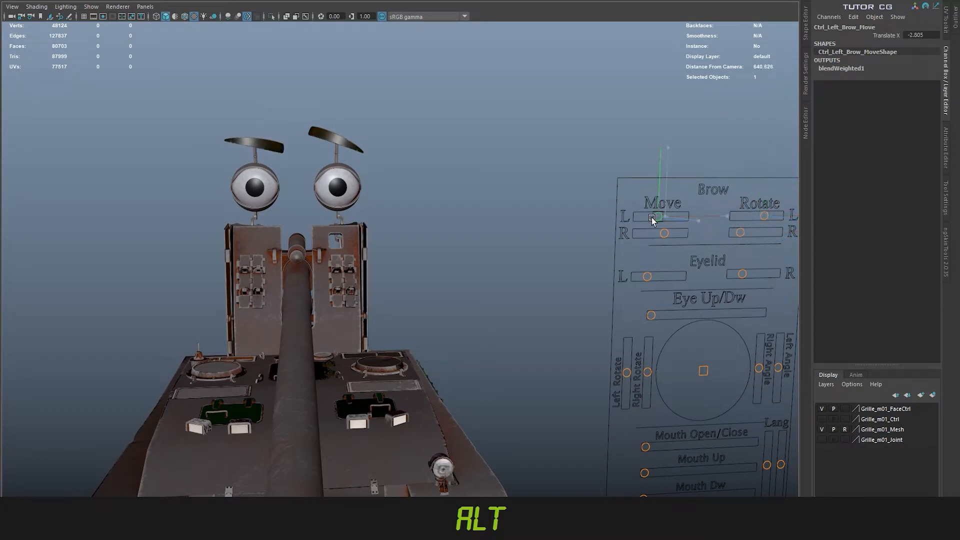
{"action": "left_click_drag", "start_coordinate": [495, 242], "coordinate": [385, 237], "text": "alt"}
{"action": "left_click_drag", "start_coordinate": [555, 163], "coordinate": [716, 247]}
{"action": "key", "text": "ctrl+alt+shift+r"}
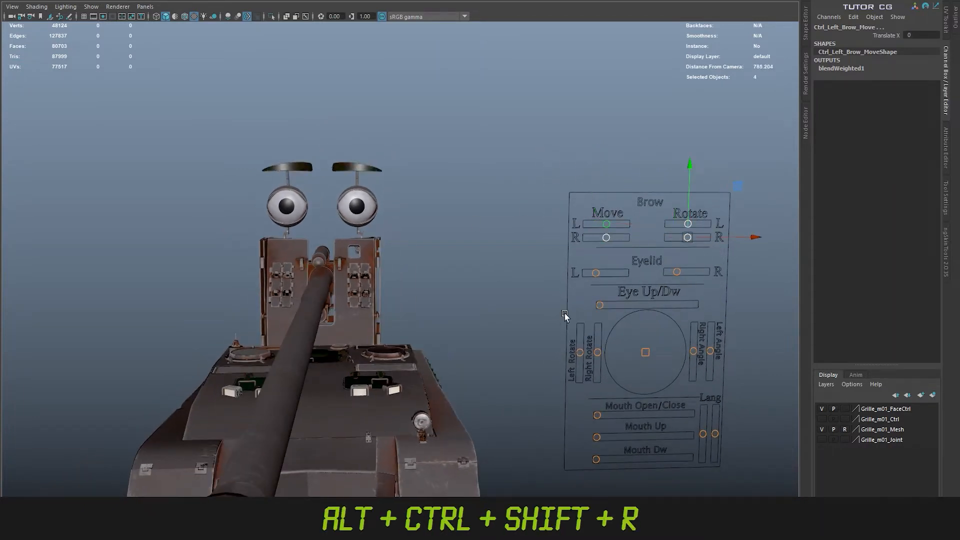
- Close both eyes by sliding the left and right Eyelid controls together to Translate X 30
{"action": "key", "text": "alt+Page_Down"}
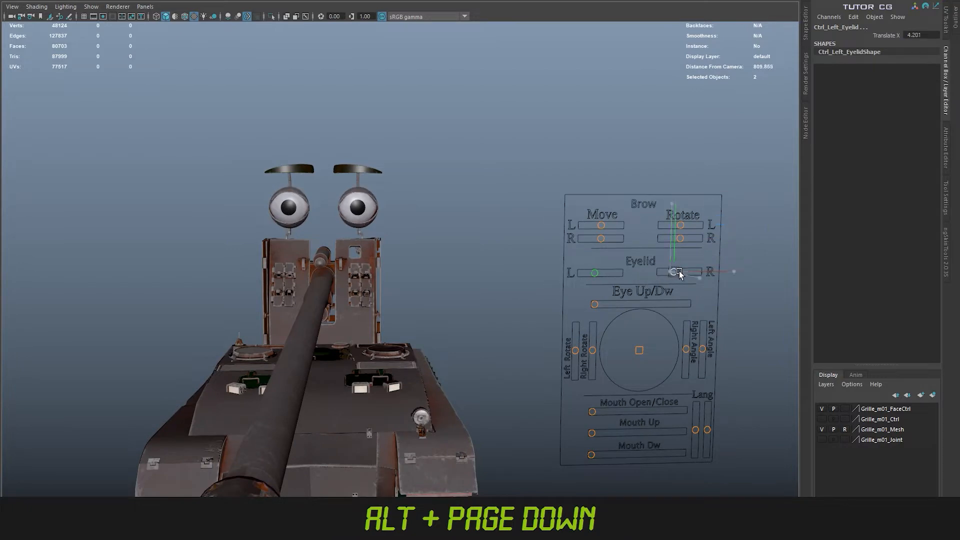
{"action": "left_click_drag", "start_coordinate": [692, 272], "coordinate": [490, 278]}
{"action": "right_click_drag", "start_coordinate": [490, 277], "coordinate": [707, 369], "text": "alt"}
{"action": "middle_click_drag", "start_coordinate": [706, 369], "coordinate": [538, 307], "text": "alt"}
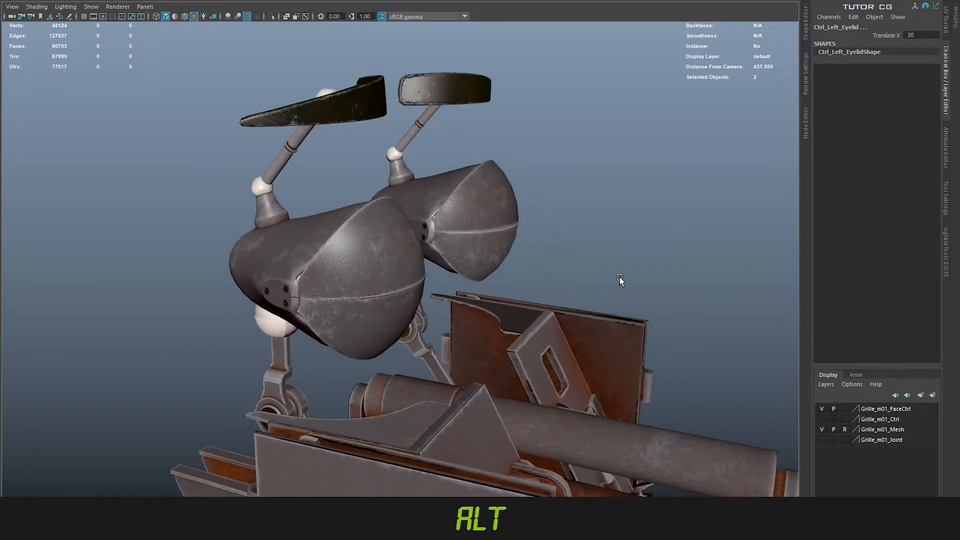
{"action": "middle_click_drag", "start_coordinate": [620, 276], "coordinate": [666, 304]}
{"action": "left_click_drag", "start_coordinate": [667, 304], "coordinate": [399, 283], "text": "alt"}
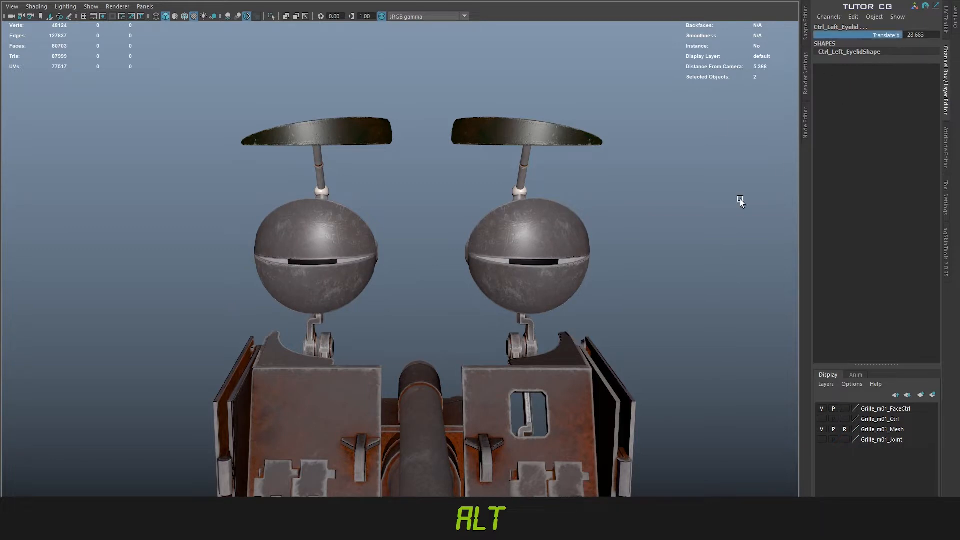
- Half-open the eyelids by adjusting Translate X of both Eyelid controls to 18.913
{"action": "middle_click_drag", "start_coordinate": [285, 307], "coordinate": [448, 343]}
{"action": "middle_click_drag", "start_coordinate": [626, 326], "coordinate": [555, 307]}
{"action": "right_click_drag", "start_coordinate": [555, 307], "coordinate": [199, 306], "text": "alt"}
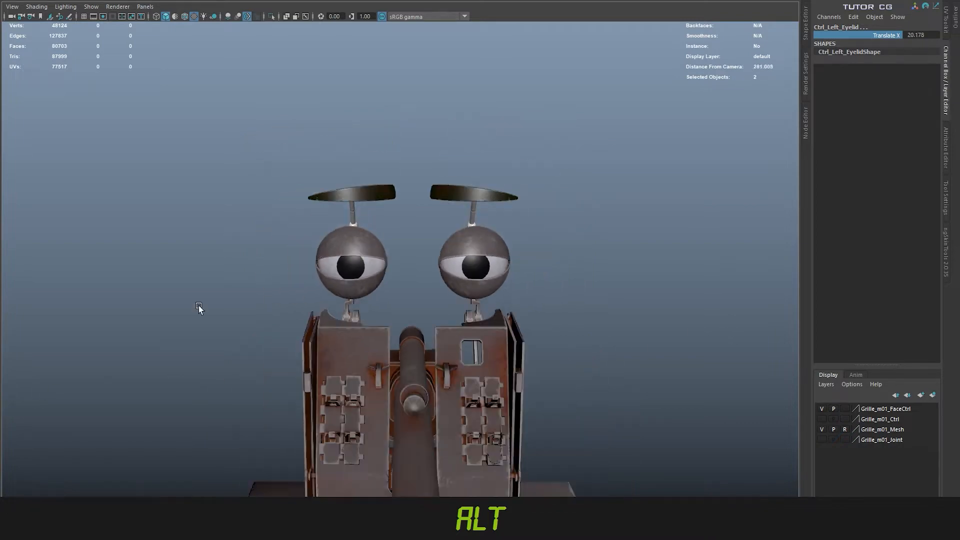
{"action": "left_click_drag", "start_coordinate": [199, 307], "coordinate": [428, 262], "text": "alt"}
{"action": "right_click_drag", "start_coordinate": [428, 262], "coordinate": [653, 306], "text": "alt"}
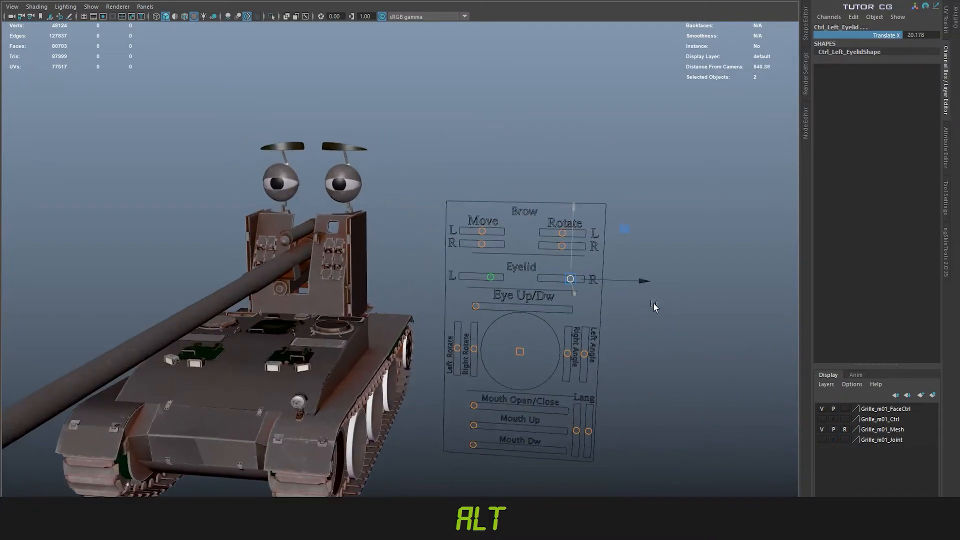
{"action": "middle_click_drag", "start_coordinate": [615, 285], "coordinate": [619, 289]}
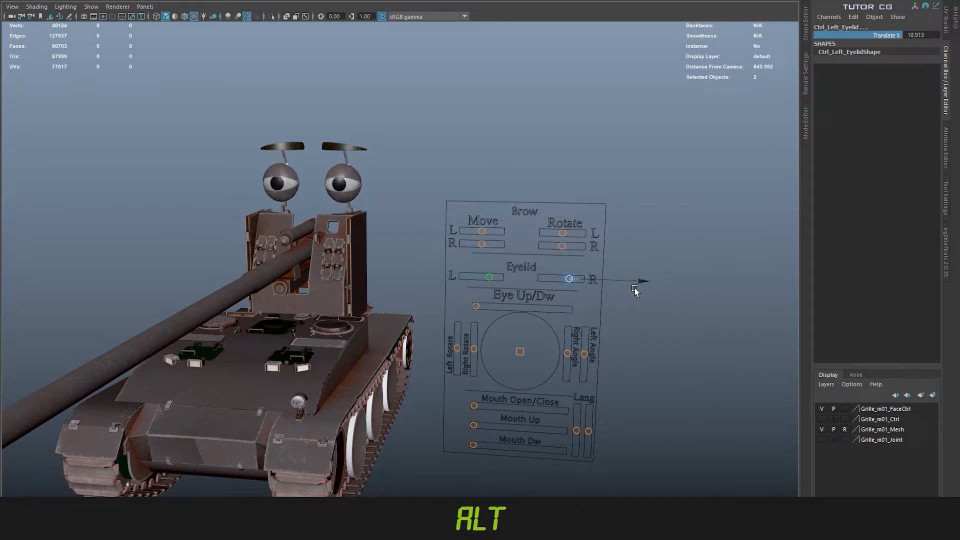
- Move the eye control in the circle to Translate X 25, Translate Y 14.709 and examine the pupils against the eyelids up close
{"action": "left_click", "coordinate": [520, 351]}
{"action": "left_click_drag", "start_coordinate": [456, 342], "coordinate": [592, 356], "text": "alt"}
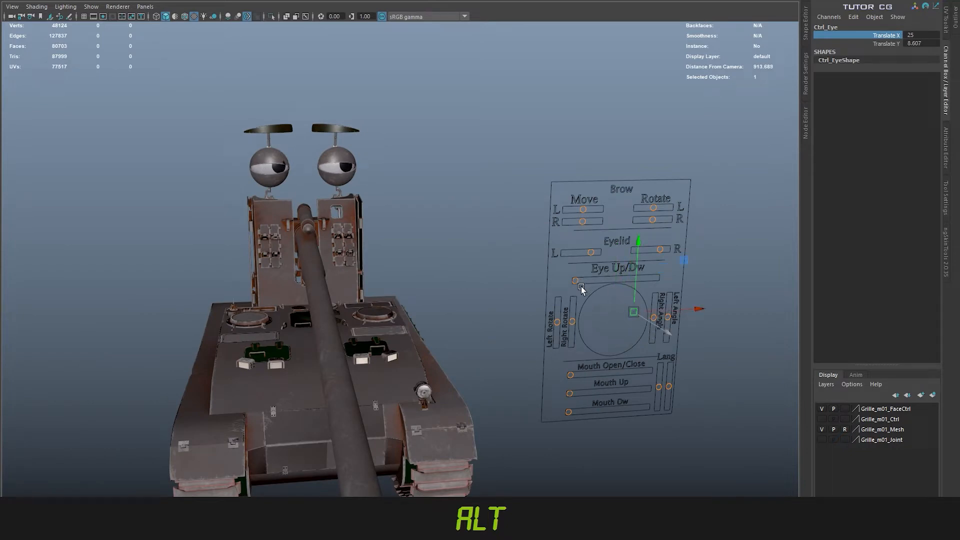
{"action": "left_click_drag", "start_coordinate": [580, 287], "coordinate": [559, 278]}
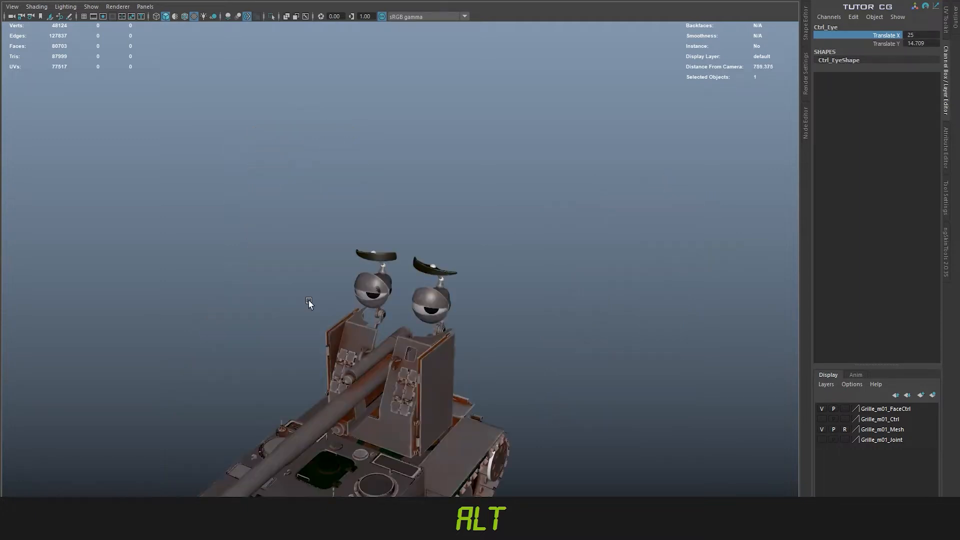
{"action": "right_click_drag", "start_coordinate": [309, 304], "coordinate": [630, 412], "text": "alt"}
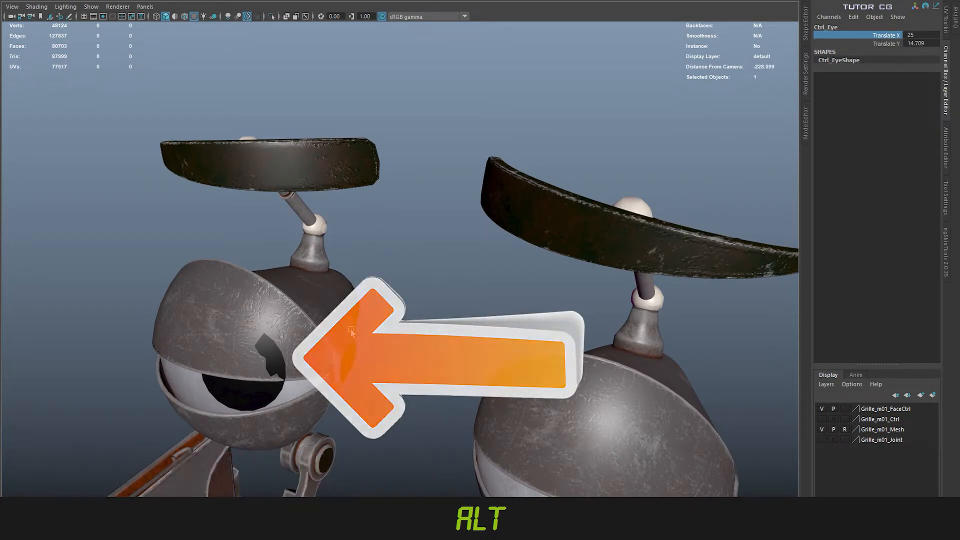
- Show the Outliner and expand the root_jt and base_jt joints of the Grille_m01 hierarchy
{"action": "key", "text": "ctrl+space"}
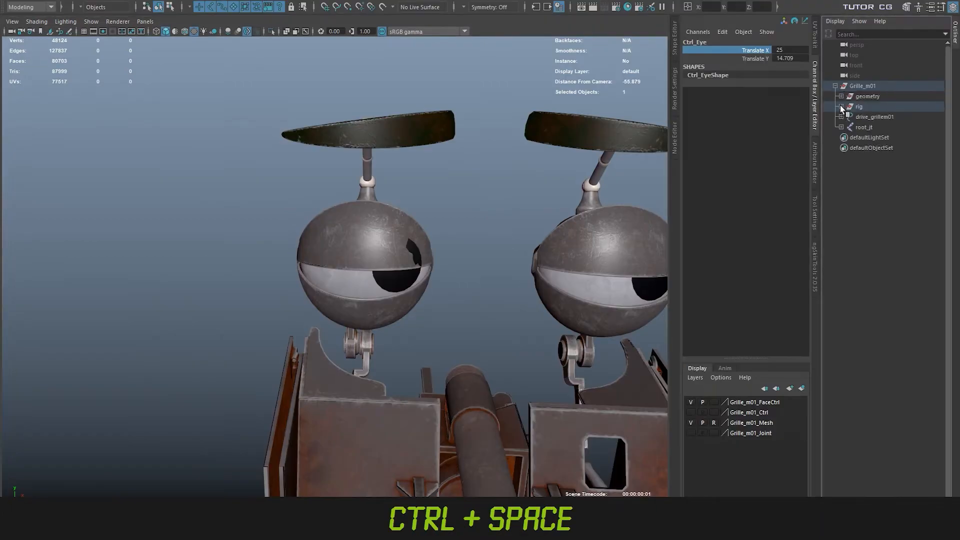
{"action": "left_click", "coordinate": [841, 127]}
{"action": "left_click", "coordinate": [846, 137]}
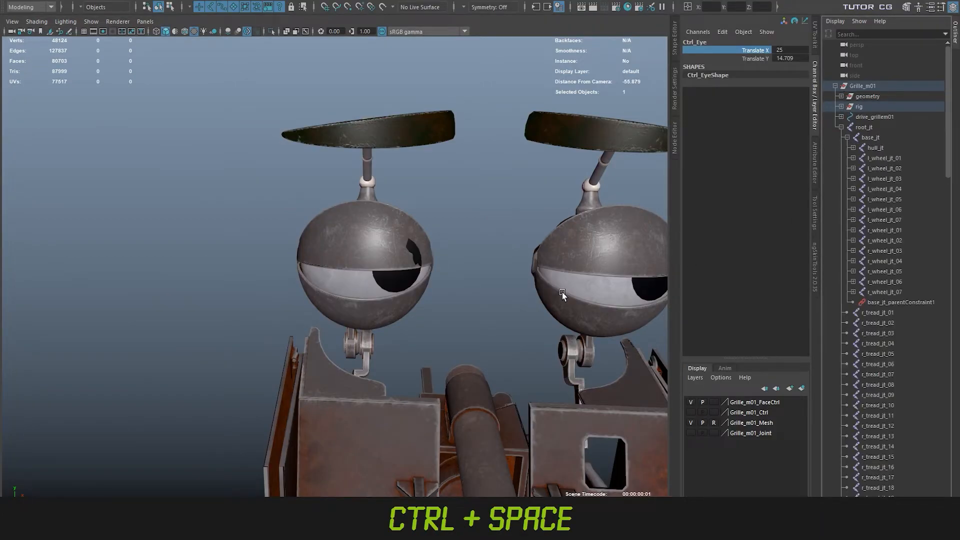
- Select all the controls on the face panel and reset them to their default values
{"action": "key", "text": "shift+a"}
{"action": "left_click_drag", "start_coordinate": [494, 369], "coordinate": [380, 168]}
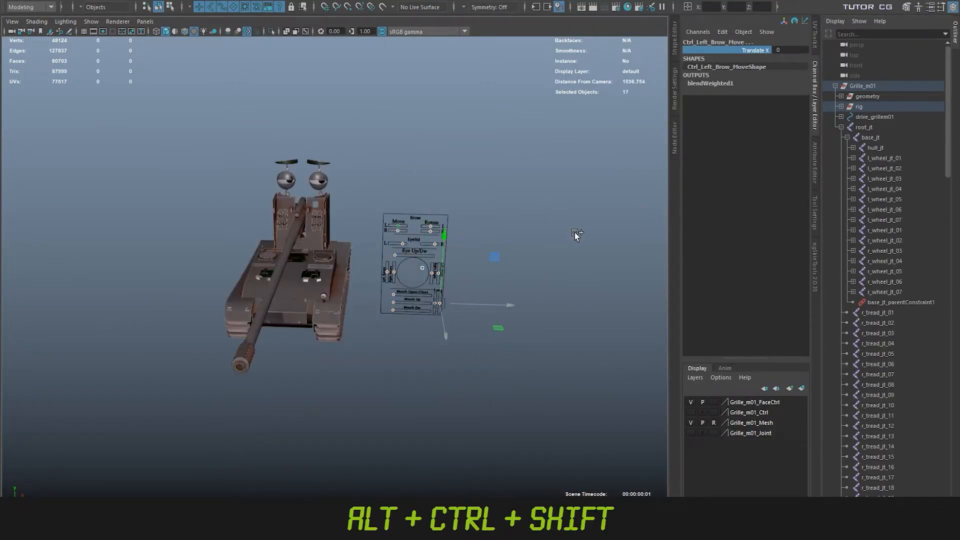
{"action": "key", "text": "ctrl+alt+shift+r"}
- Expand the hull_jt and turret_jt joint branches and select the left eye joint Jt_Eye_L
{"action": "middle_click_drag", "start_coordinate": [410, 143], "coordinate": [422, 163], "text": "alt"}
{"action": "left_click", "coordinate": [851, 148]}
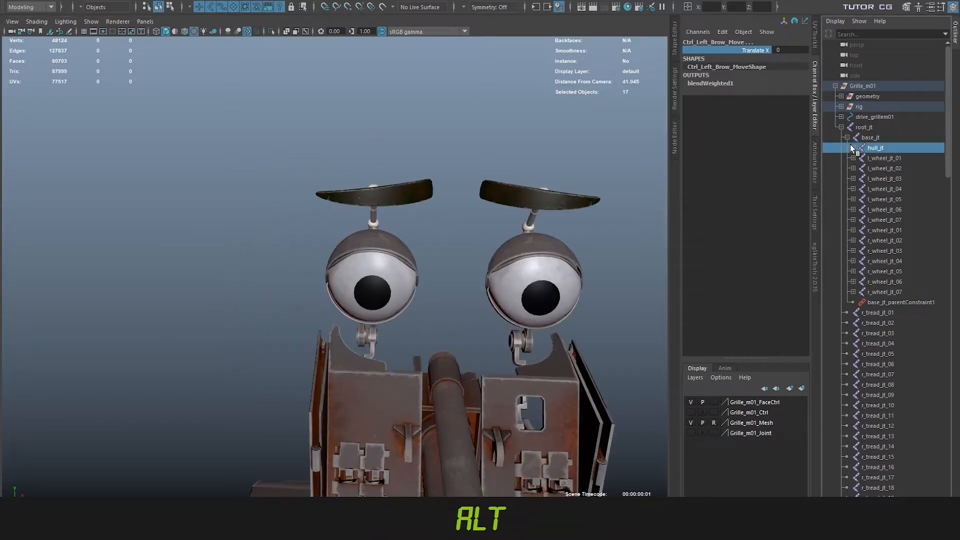
{"action": "left_click", "coordinate": [851, 148]}
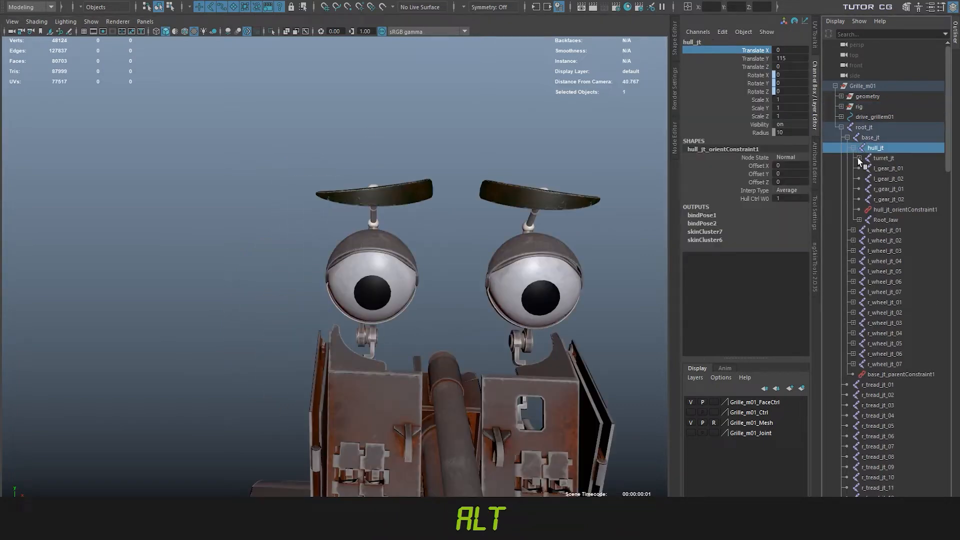
{"action": "left_click", "coordinate": [858, 158]}
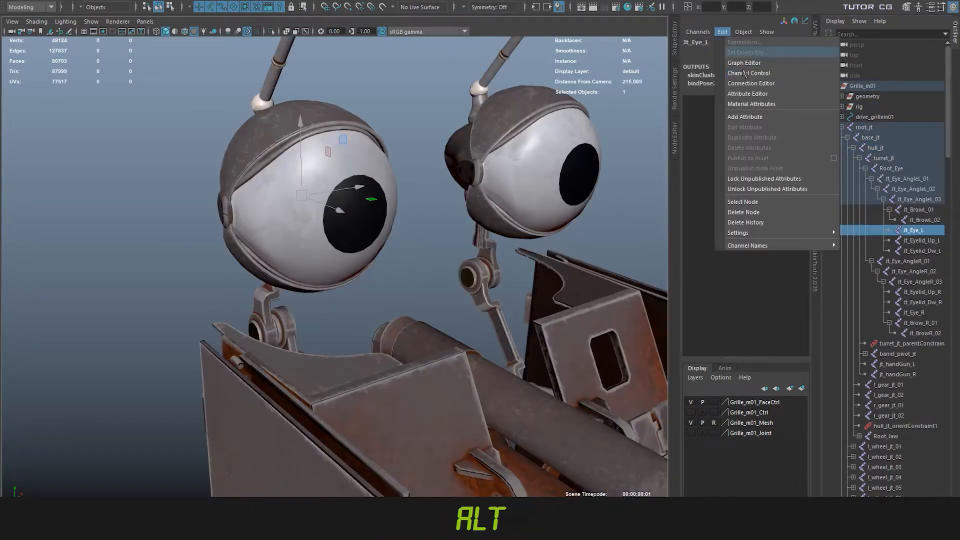
- Make the Translate X, Y and Z channels of Jt_Eye_L keyable in Channel Control and unlock them
{"action": "left_click", "coordinate": [748, 73]}
{"action": "left_click_drag", "start_coordinate": [458, 158], "coordinate": [404, 284]}
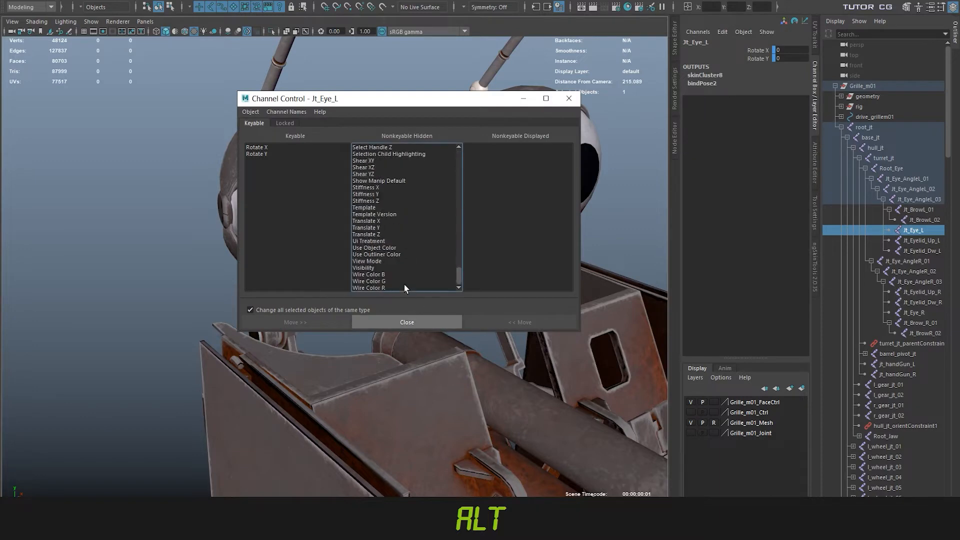
{"action": "left_click", "coordinate": [503, 322]}
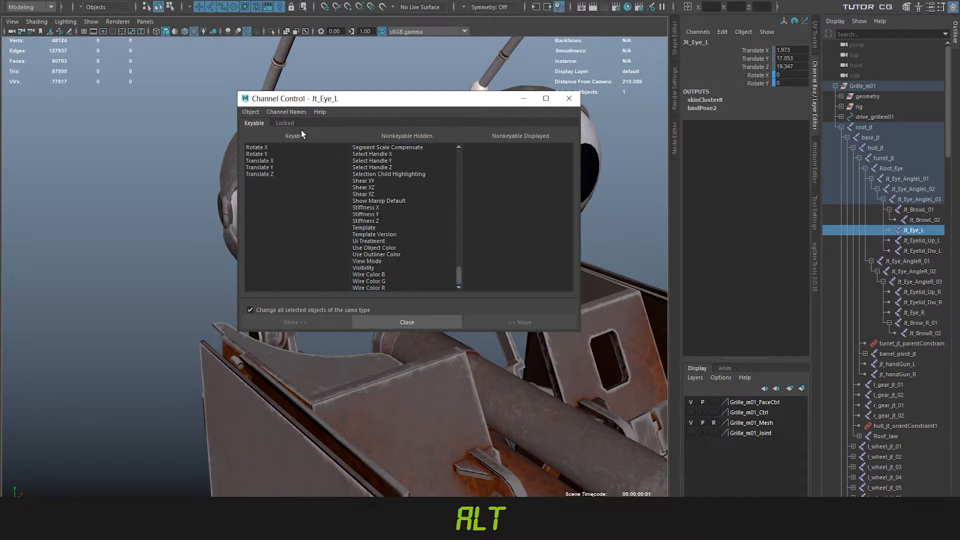
{"action": "left_click", "coordinate": [285, 123]}
{"action": "left_click_drag", "start_coordinate": [268, 185], "coordinate": [268, 194]}
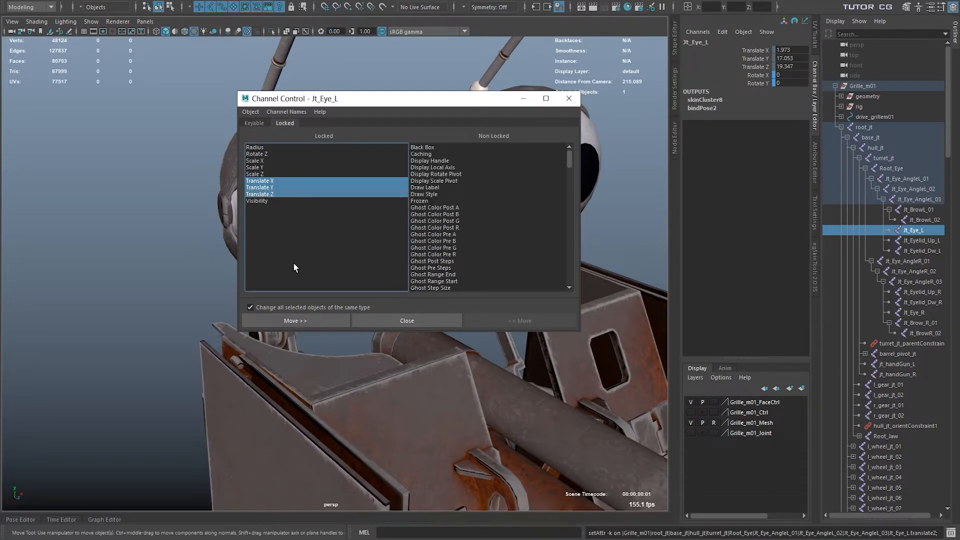
{"action": "left_click", "coordinate": [319, 321]}
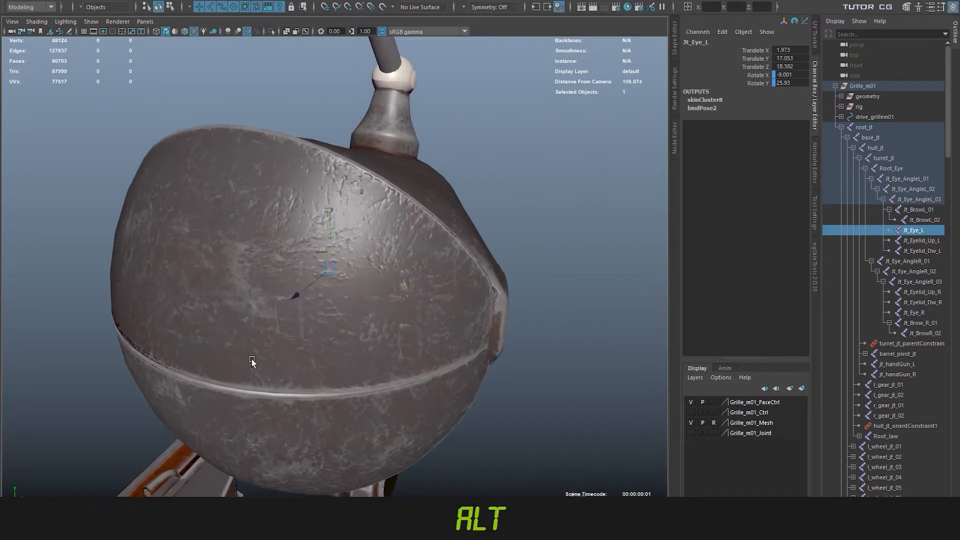
- Lock and hide the Translate X, Y and Z channels of the four upper and lower eyelid joints
{"action": "left_click_drag", "start_coordinate": [251, 358], "coordinate": [360, 240], "text": "alt"}
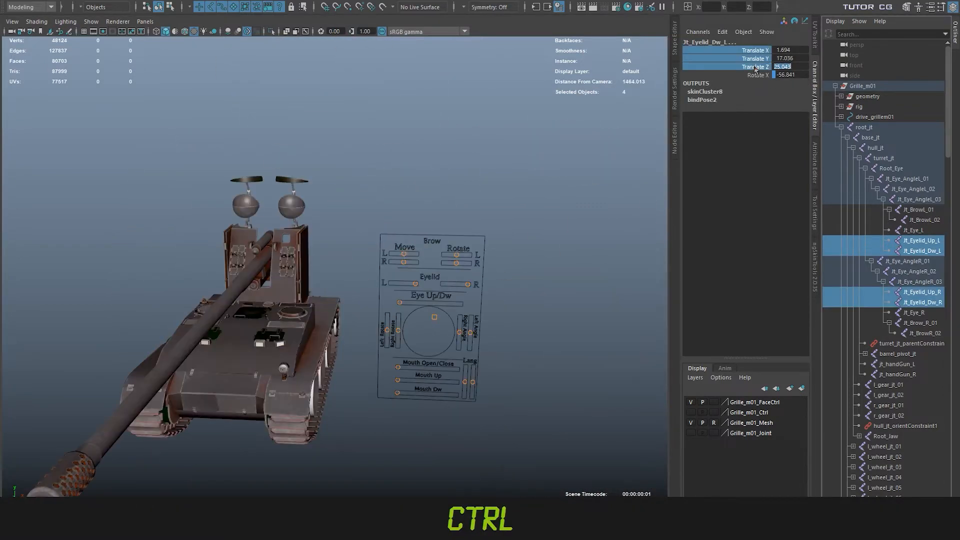
{"action": "right_click", "coordinate": [755, 70]}
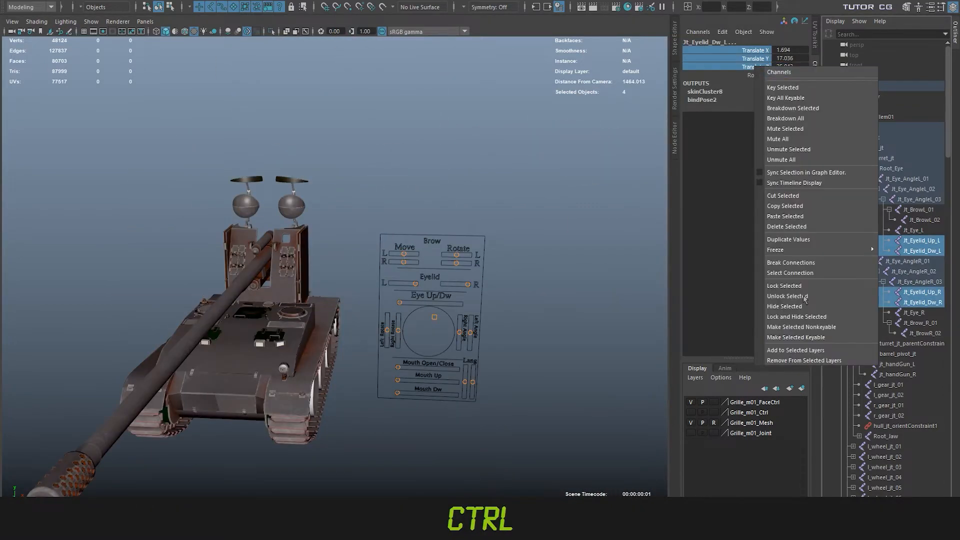
{"action": "left_click", "coordinate": [805, 316]}
{"action": "left_click_drag", "start_coordinate": [482, 265], "coordinate": [350, 200], "text": "alt"}
{"action": "middle_click_drag", "start_coordinate": [350, 200], "coordinate": [348, 200], "text": "alt"}
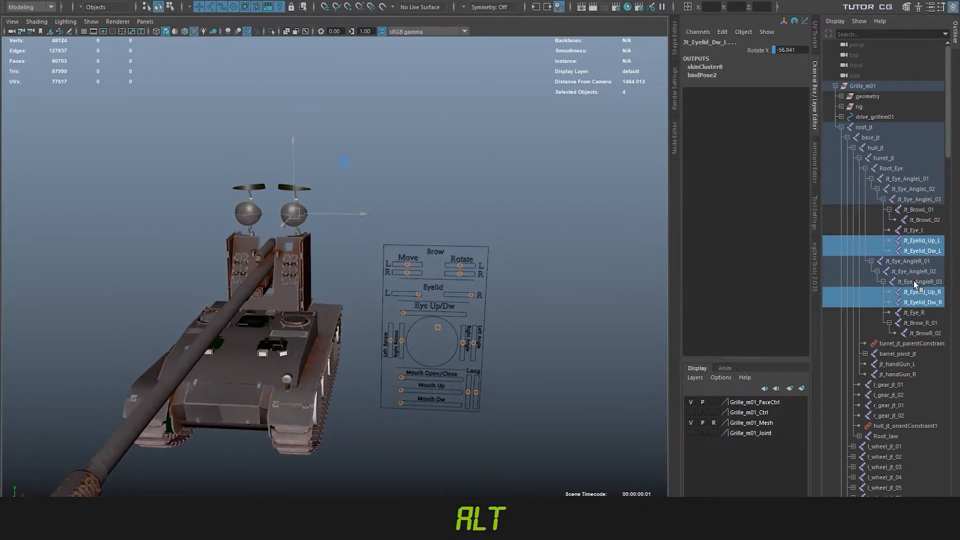
- Lock and hide the Translate X, Y and Z channels of the left eye joint Jt_Eye_L
{"action": "left_click", "coordinate": [913, 231]}
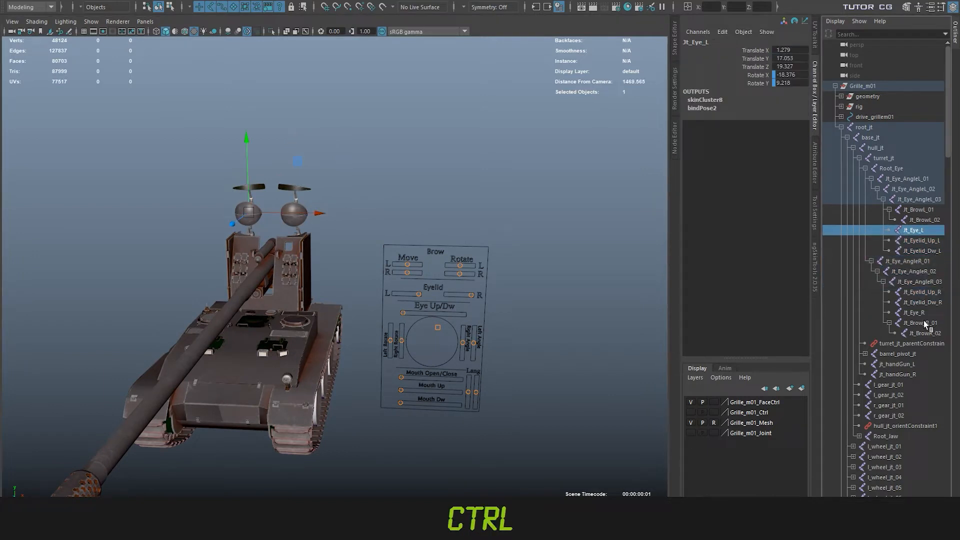
{"action": "left_click", "coordinate": [887, 315], "text": "ctrl"}
{"action": "left_click", "coordinate": [917, 230]}
{"action": "right_click", "coordinate": [765, 68]}
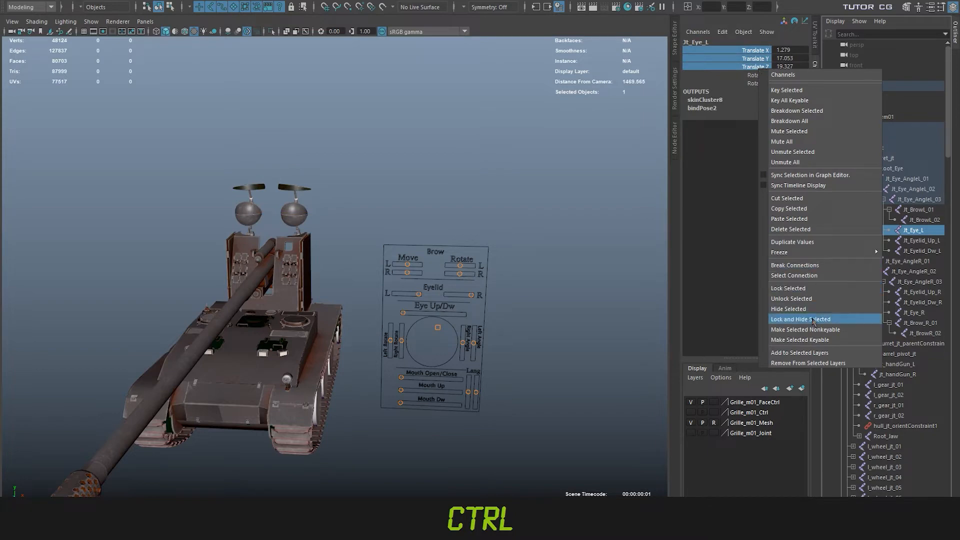
{"action": "left_click", "coordinate": [794, 320]}
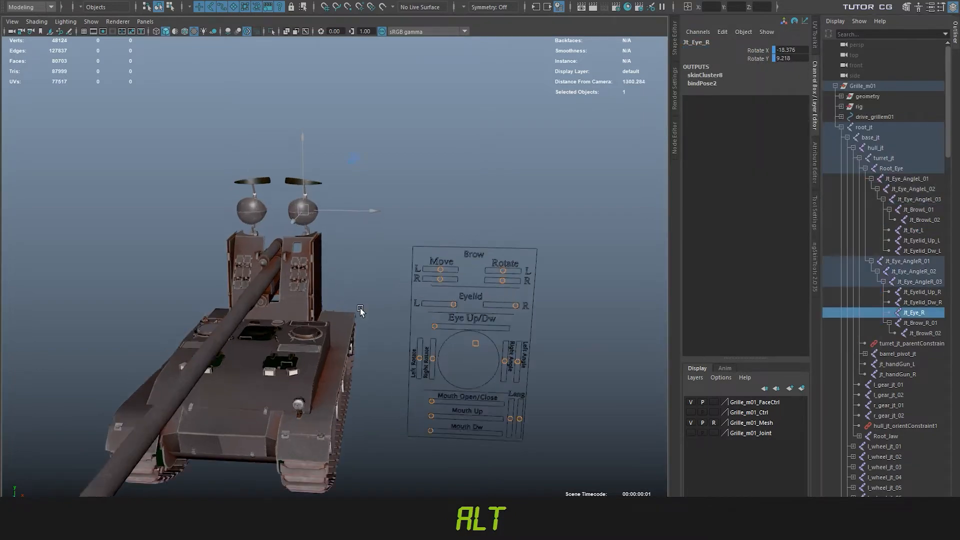
- Move the eye control around its circle with the eyelids closed, and open both Eyelid controls to Translate X -10
{"action": "right_click_drag", "start_coordinate": [359, 309], "coordinate": [511, 334], "text": "alt"}
{"action": "middle_click_drag", "start_coordinate": [511, 335], "coordinate": [466, 302], "text": "alt"}
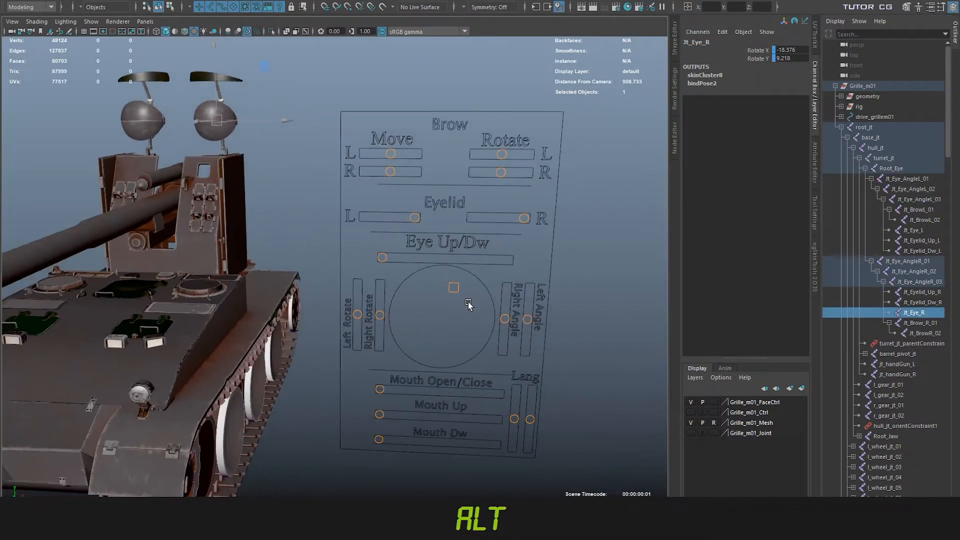
{"action": "left_click_drag", "start_coordinate": [467, 301], "coordinate": [438, 283]}
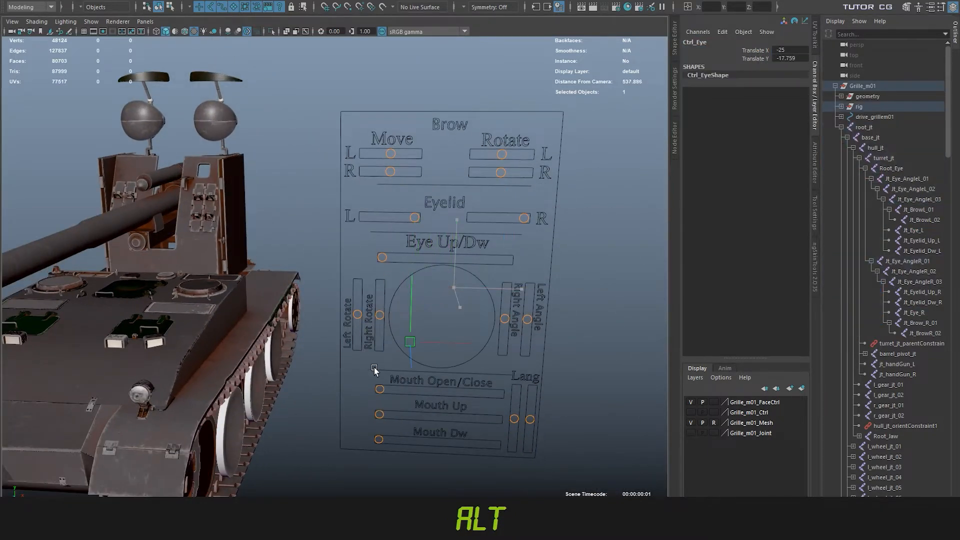
{"action": "left_click_drag", "start_coordinate": [479, 321], "coordinate": [410, 348]}
{"action": "left_click", "coordinate": [377, 259]}
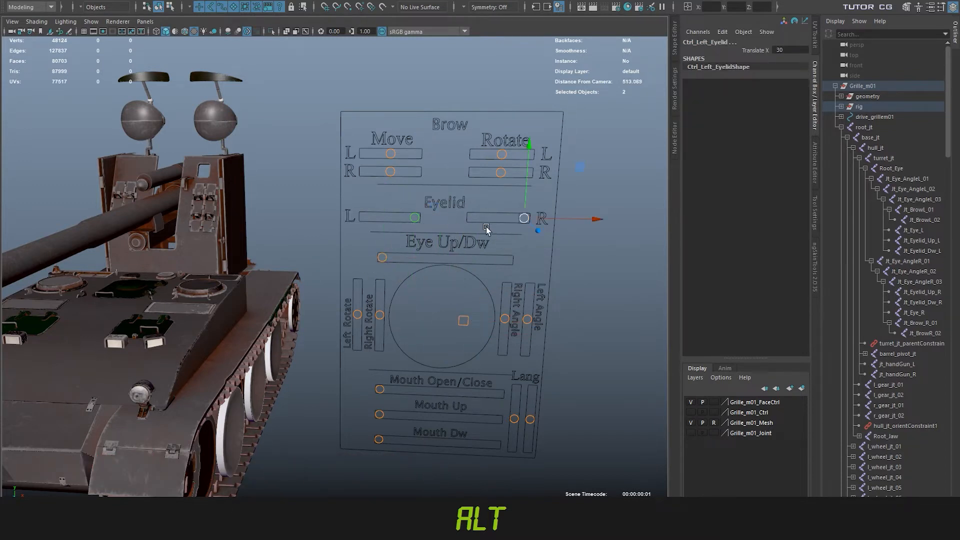
{"action": "left_click_drag", "start_coordinate": [526, 220], "coordinate": [466, 240]}
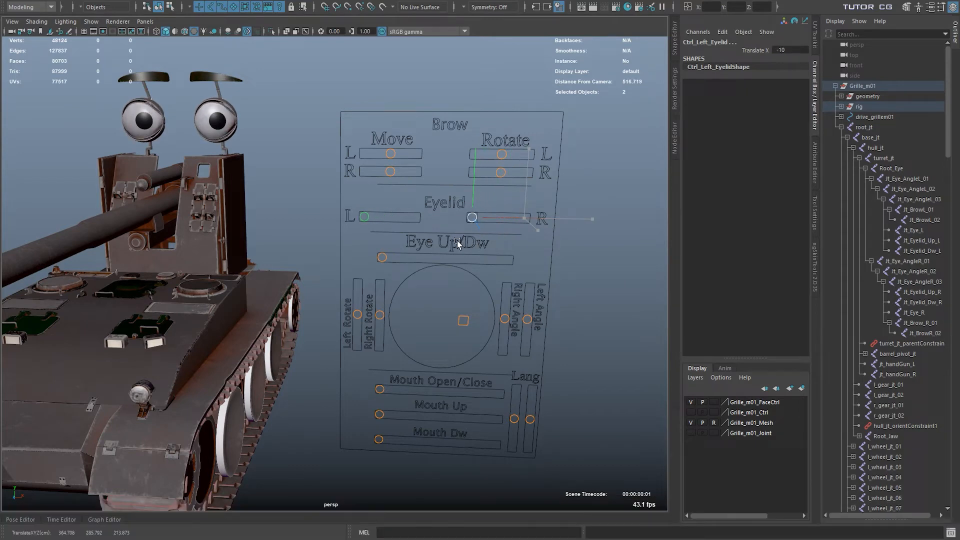
- Slide the Eye Up/Dw control back and forth and examine the folding eye arms from behind in wireframe
{"action": "left_click", "coordinate": [382, 257]}
{"action": "left_click_drag", "start_coordinate": [381, 257], "coordinate": [522, 332], "text": "alt"}
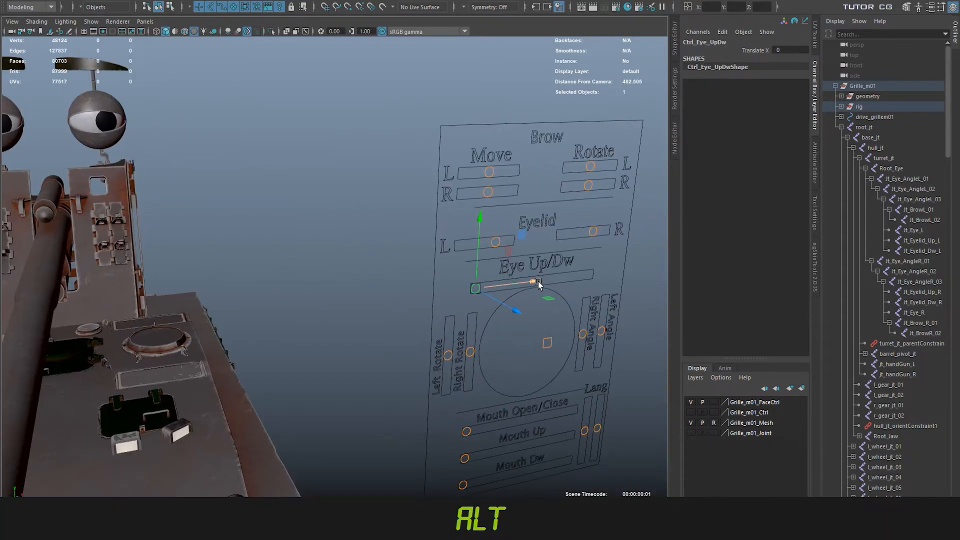
{"action": "left_click_drag", "start_coordinate": [538, 281], "coordinate": [546, 280]}
{"action": "mouse_move", "coordinate": [240, 291]}
{"action": "left_mouse_down", "text": "alt"}
{"action": "mouse_move", "coordinate": [422, 292]}
{"action": "mouse_move", "coordinate": [278, 325]}
{"action": "mouse_move", "coordinate": [288, 359]}
{"action": "left_mouse_up", "text": "alt"}
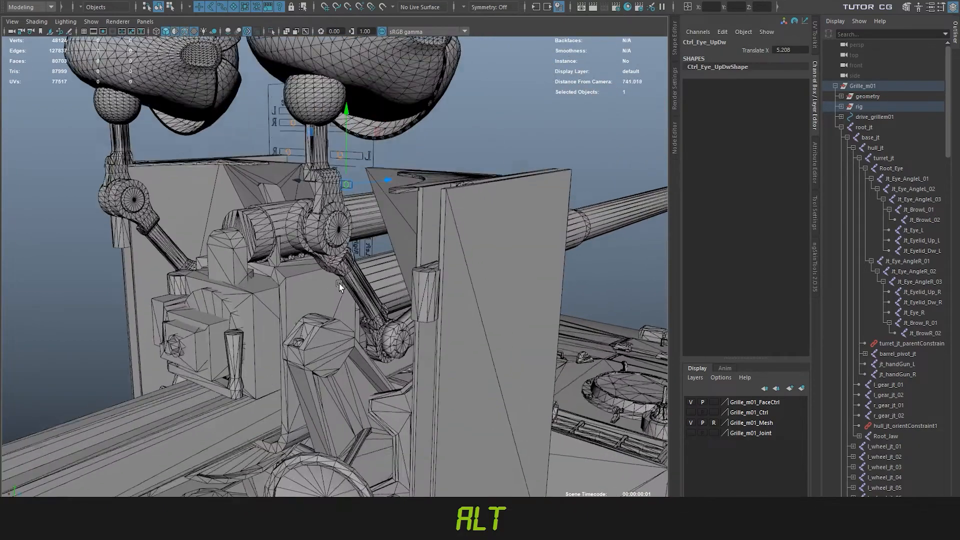
{"action": "right_click_drag", "start_coordinate": [339, 284], "coordinate": [262, 322], "text": "alt"}
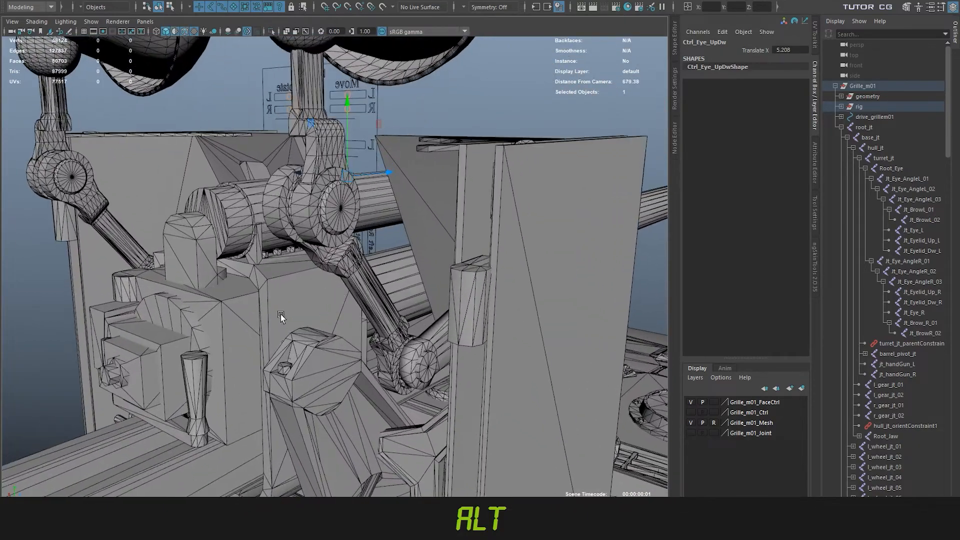
{"action": "middle_click_drag", "start_coordinate": [274, 322], "coordinate": [224, 398]}
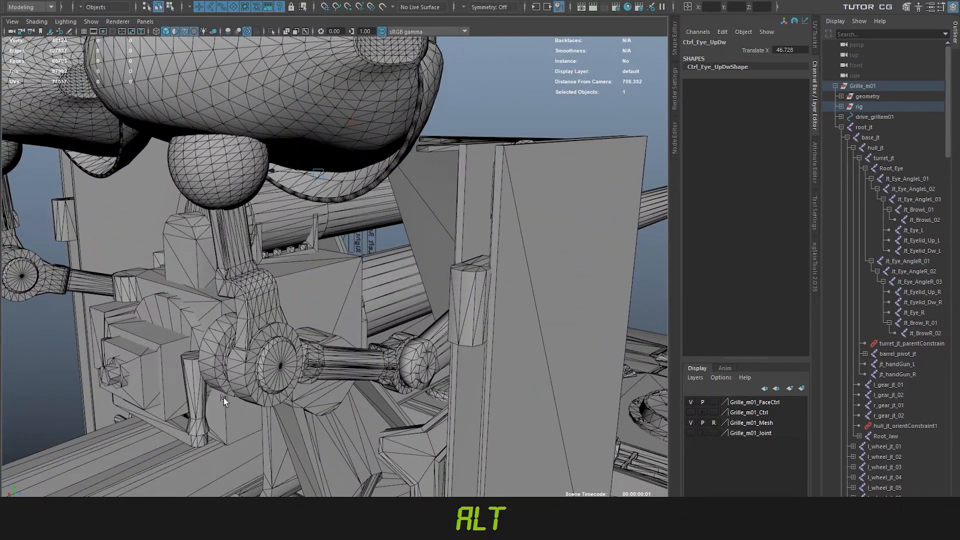
{"action": "middle_click_drag", "start_coordinate": [277, 239], "coordinate": [371, 346]}
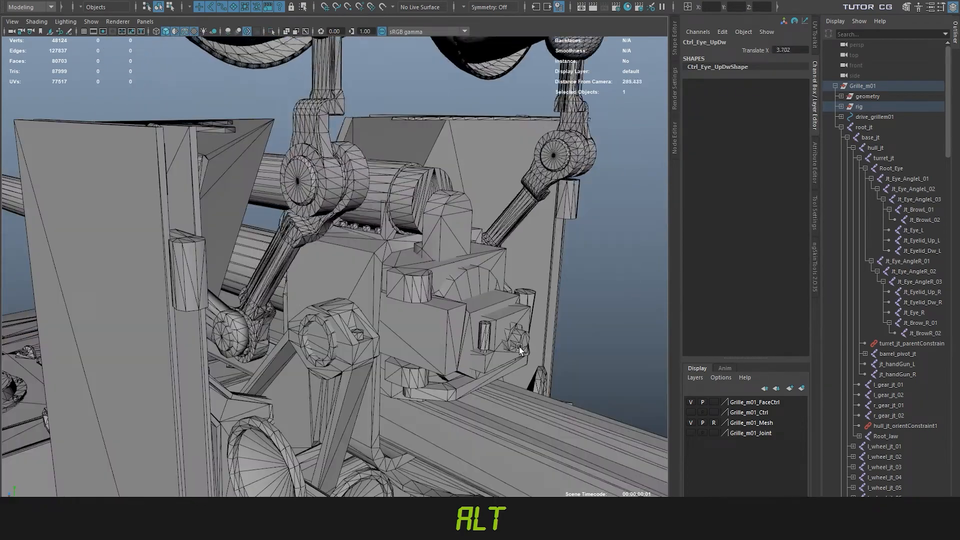
{"action": "middle_click_drag", "start_coordinate": [519, 346], "coordinate": [248, 343]}
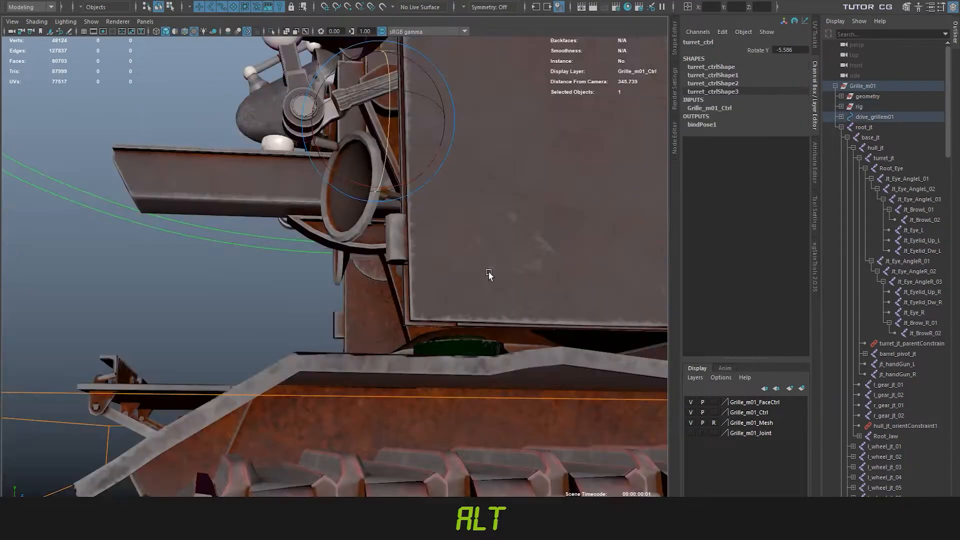
- Rotate the turret control turret_ctrl about Y while examining the gun mount and folded eye arms from several angles
{"action": "left_click_drag", "start_coordinate": [488, 274], "coordinate": [394, 315], "text": "alt"}
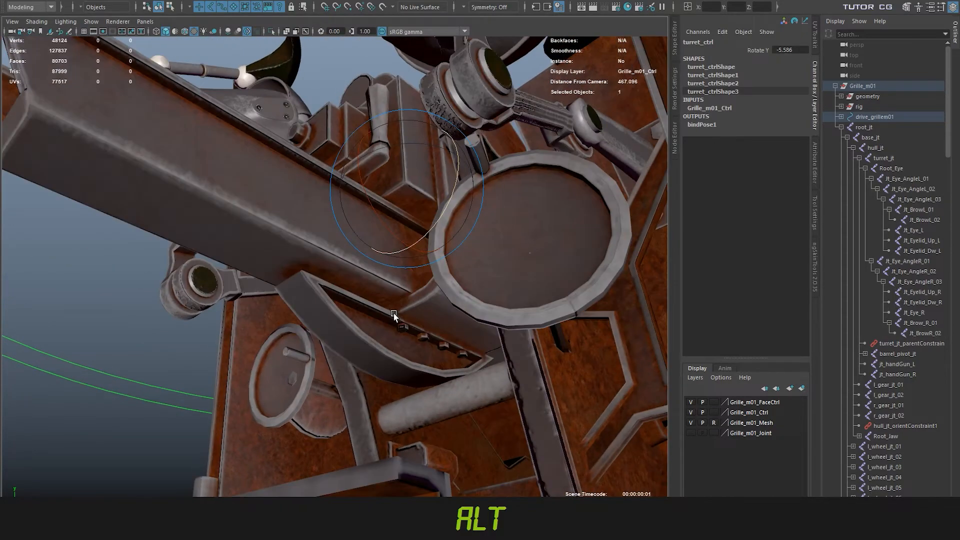
{"action": "left_click_drag", "start_coordinate": [518, 290], "coordinate": [456, 259], "text": "alt"}
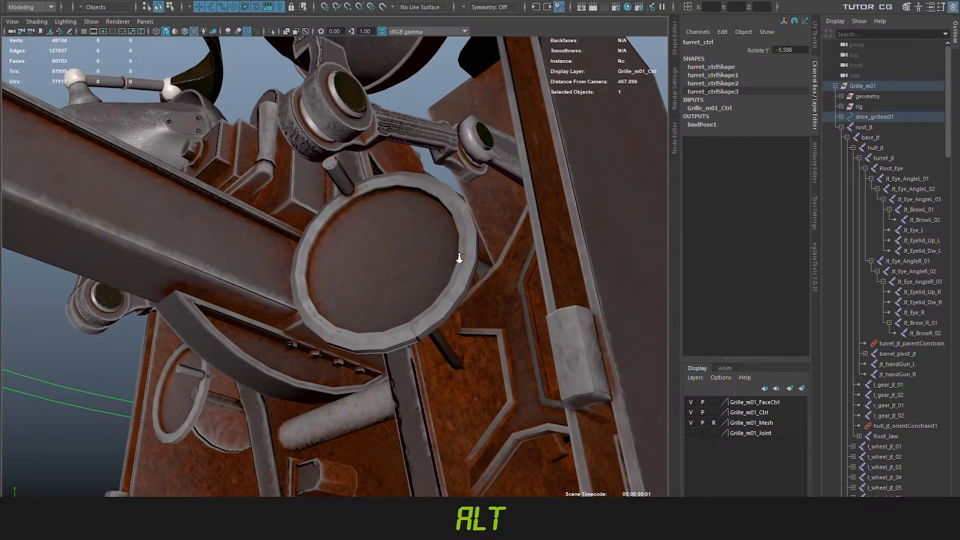
{"action": "right_click_drag", "start_coordinate": [456, 260], "coordinate": [369, 340], "text": "alt"}
{"action": "key", "text": "e"}
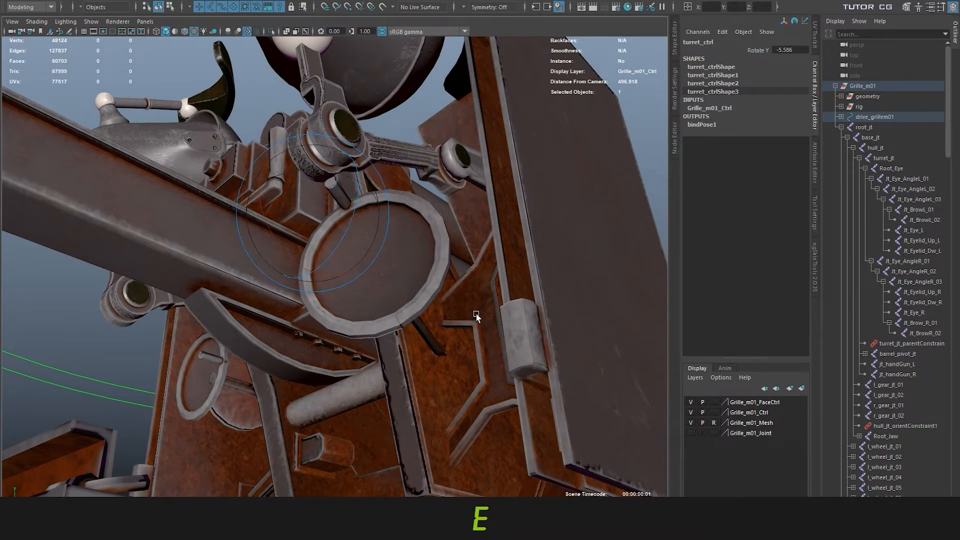
{"action": "middle_click_drag", "start_coordinate": [476, 313], "coordinate": [445, 354]}
{"action": "right_click_drag", "start_coordinate": [445, 354], "coordinate": [400, 300], "text": "alt"}
{"action": "left_click_drag", "start_coordinate": [440, 299], "coordinate": [422, 352], "text": "alt"}
- Move the gun control gun_ctrl along Y and examine the barrel's breech motion behind the shield
{"action": "left_click", "coordinate": [505, 198]}
{"action": "key", "text": "w"}
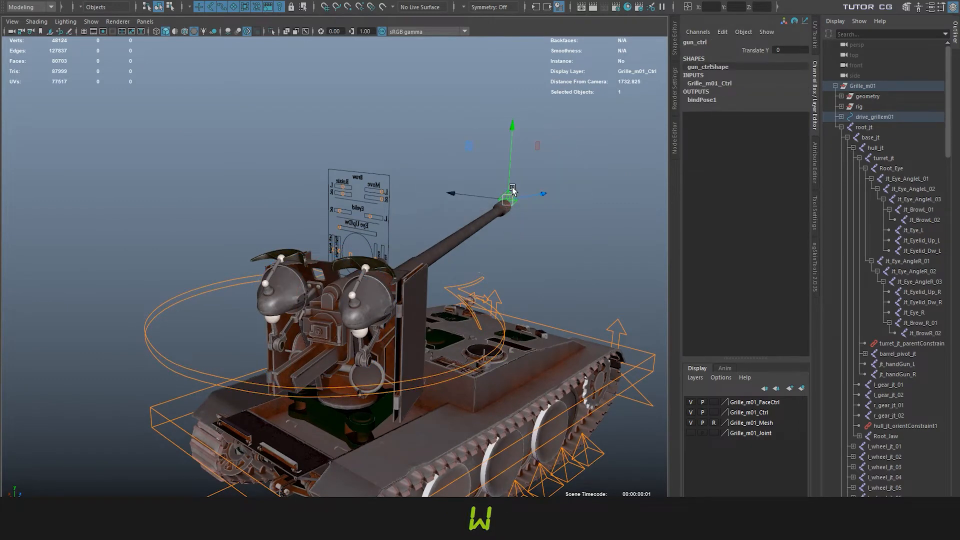
{"action": "left_click_drag", "start_coordinate": [389, 296], "coordinate": [475, 280], "text": "alt"}
{"action": "right_click_drag", "start_coordinate": [462, 374], "coordinate": [532, 364], "text": "alt"}
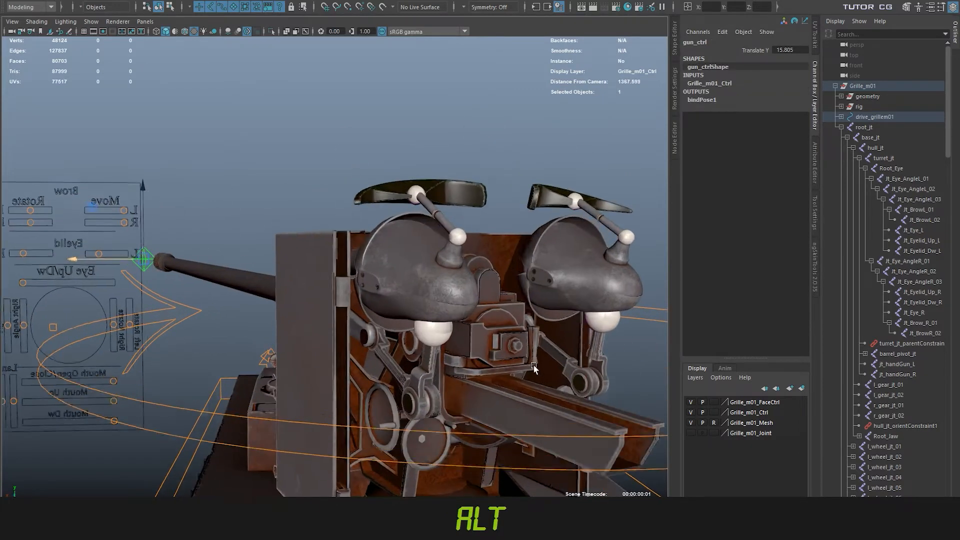
{"action": "middle_click_drag", "start_coordinate": [532, 365], "coordinate": [500, 307], "text": "alt"}
{"action": "right_click_drag", "start_coordinate": [499, 307], "coordinate": [523, 310], "text": "alt"}
{"action": "middle_click_drag", "start_coordinate": [566, 308], "coordinate": [525, 202]}
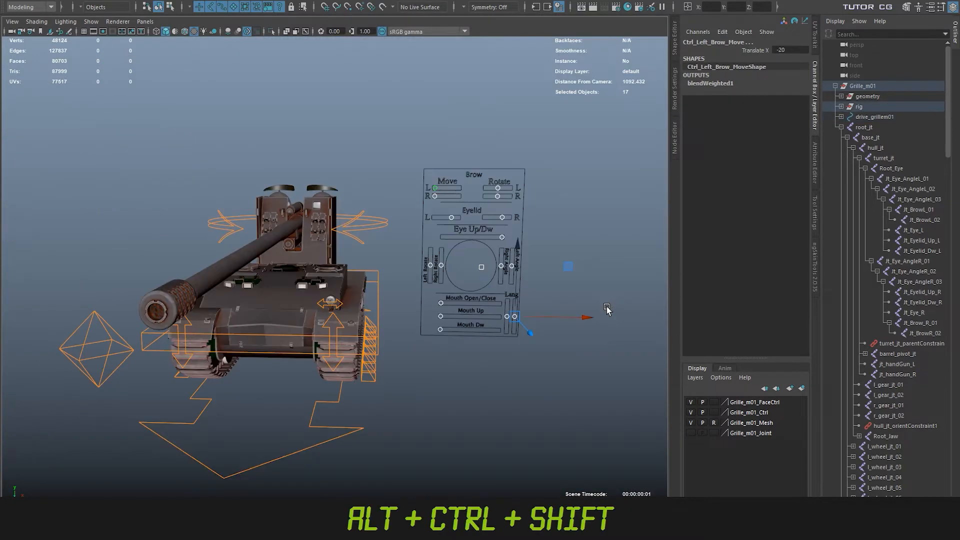
- Return the selected face controls to their starting positions, and lower the eyes with Eye Up/Dw at Translate X 100
{"action": "key", "text": "ctrl+alt+shift+r"}
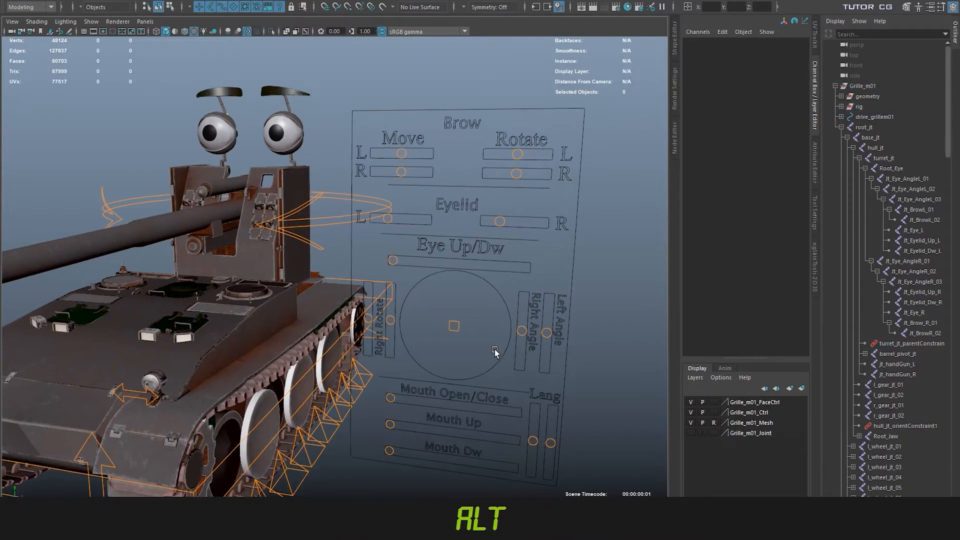
{"action": "left_click_drag", "start_coordinate": [429, 312], "coordinate": [430, 276], "text": "alt"}
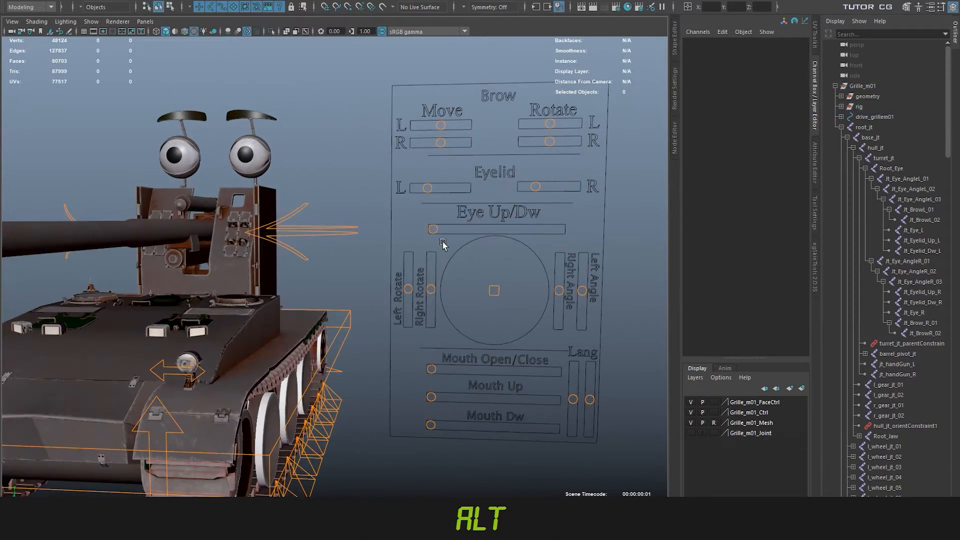
{"action": "left_click_drag", "start_coordinate": [414, 218], "coordinate": [631, 260]}
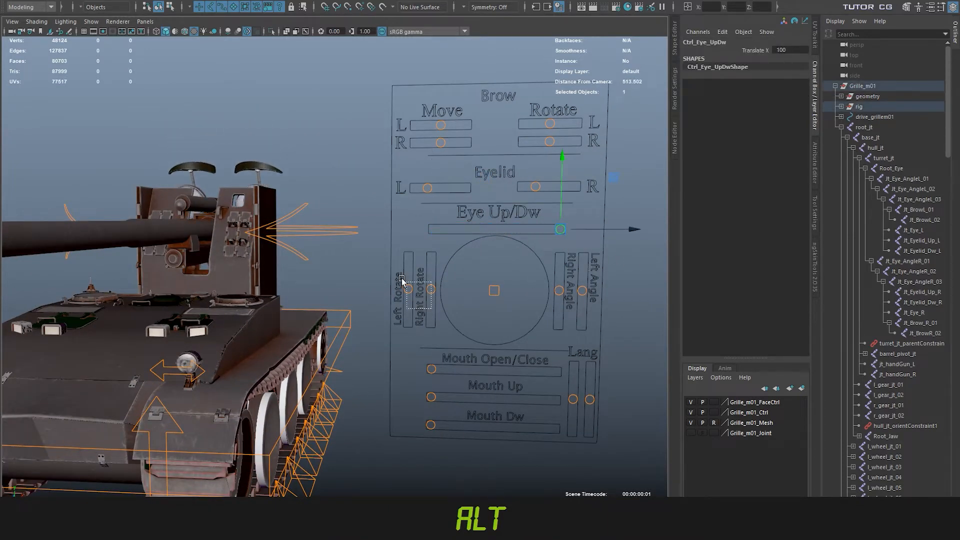
- Move the Left and Right Rotate eye controls together to Translate Y 25 and check the eyes from behind
{"action": "left_click_drag", "start_coordinate": [402, 281], "coordinate": [435, 294]}
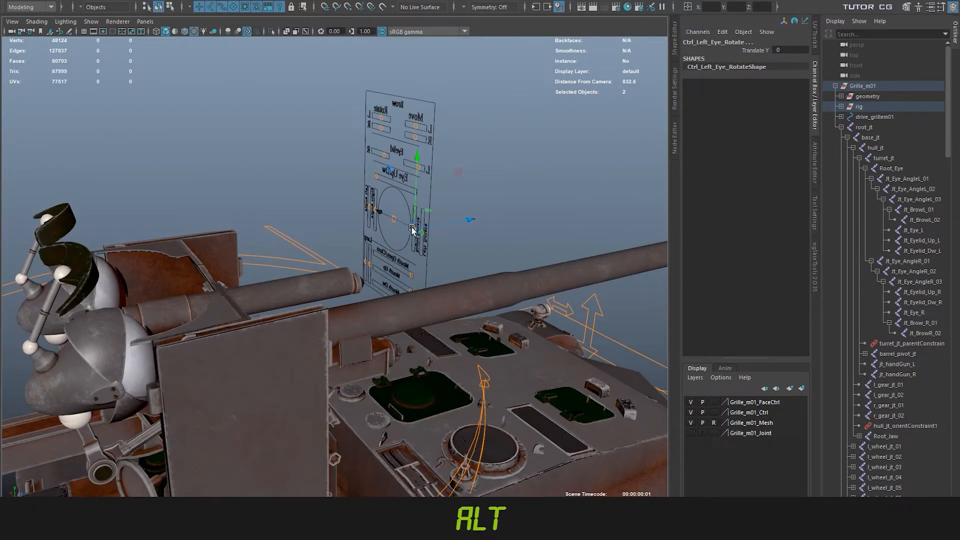
{"action": "left_click_drag", "start_coordinate": [414, 205], "coordinate": [458, 263]}
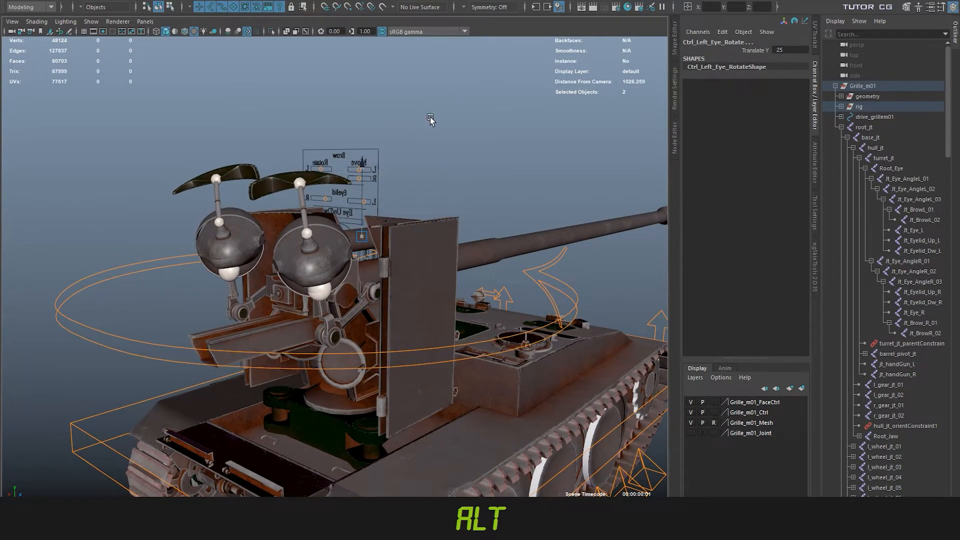
{"action": "left_click_drag", "start_coordinate": [366, 162], "coordinate": [365, 182]}
{"action": "left_click_drag", "start_coordinate": [363, 193], "coordinate": [363, 209]}
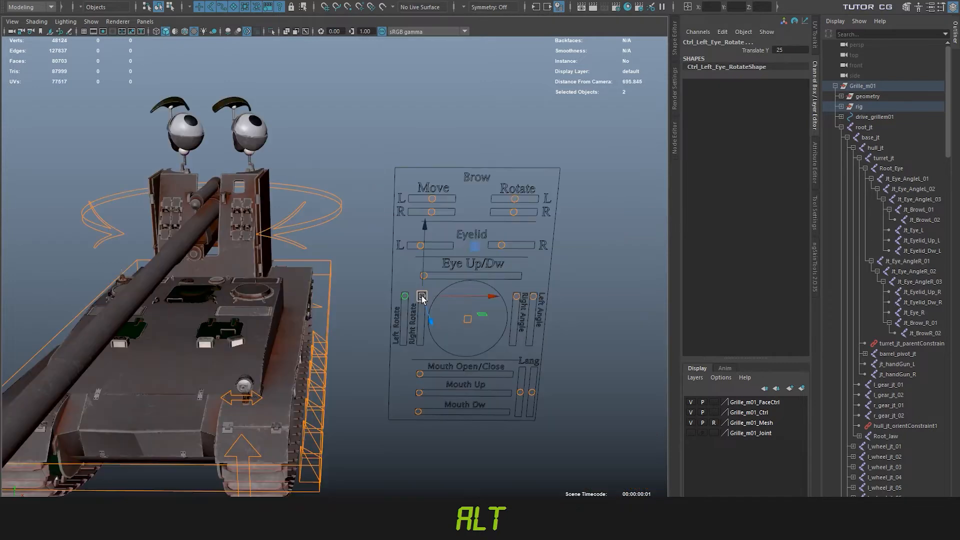
{"action": "mouse_move", "coordinate": [422, 295]}
{"action": "left_mouse_down"}
{"action": "mouse_move", "coordinate": [412, 361]}
{"action": "mouse_move", "coordinate": [423, 296]}
{"action": "left_mouse_up"}
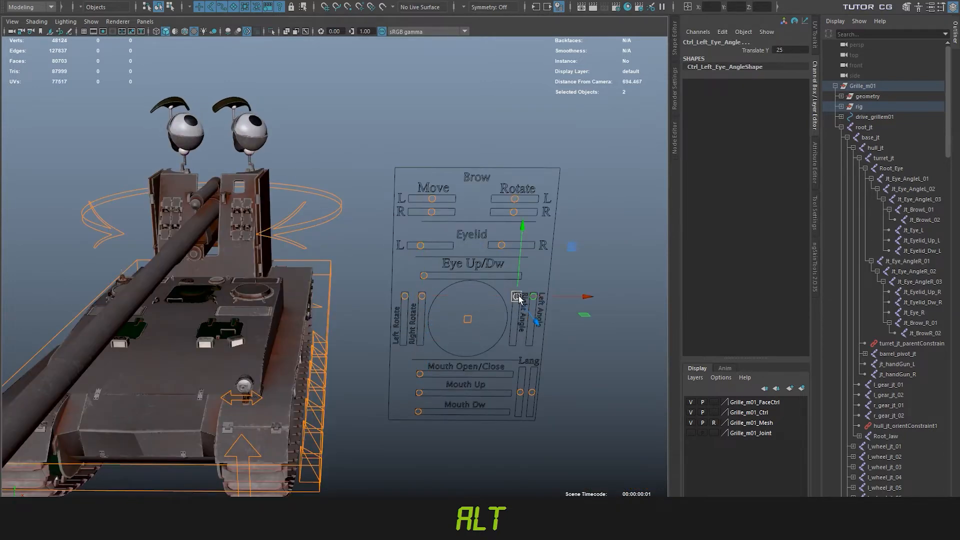
- Set the Left and Right Angle eye controls to Translate Y -10.395, and test the Rotate controls again
{"action": "left_click_drag", "start_coordinate": [519, 298], "coordinate": [520, 332]}
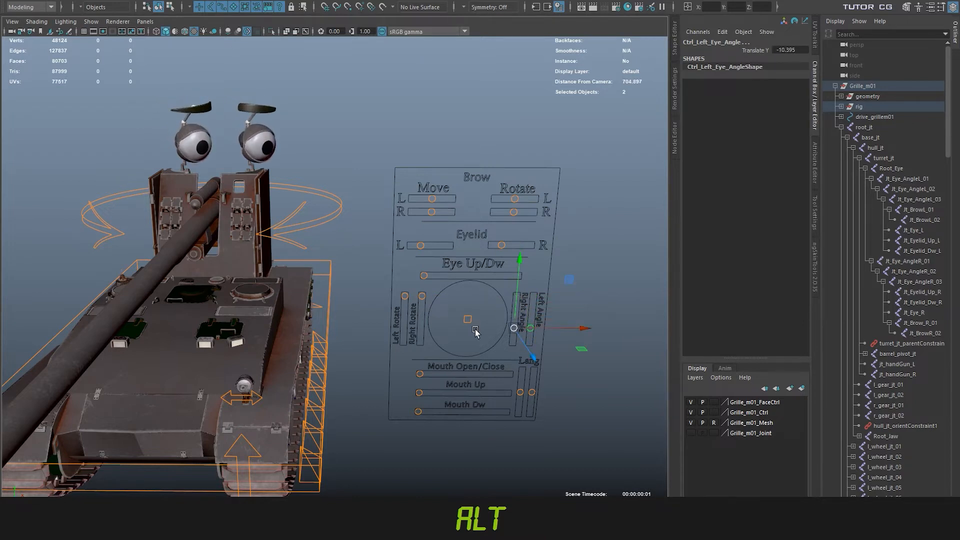
{"action": "left_click_drag", "start_coordinate": [418, 299], "coordinate": [483, 323]}
{"action": "left_click", "coordinate": [472, 354]}
{"action": "left_click", "coordinate": [422, 311]}
{"action": "left_click_drag", "start_coordinate": [422, 311], "coordinate": [427, 299]}
- Move the eye control Ctrl_Eye across its circle to negative Translate X, and select the Eye Up/Dw control
{"action": "left_click", "coordinate": [515, 326]}
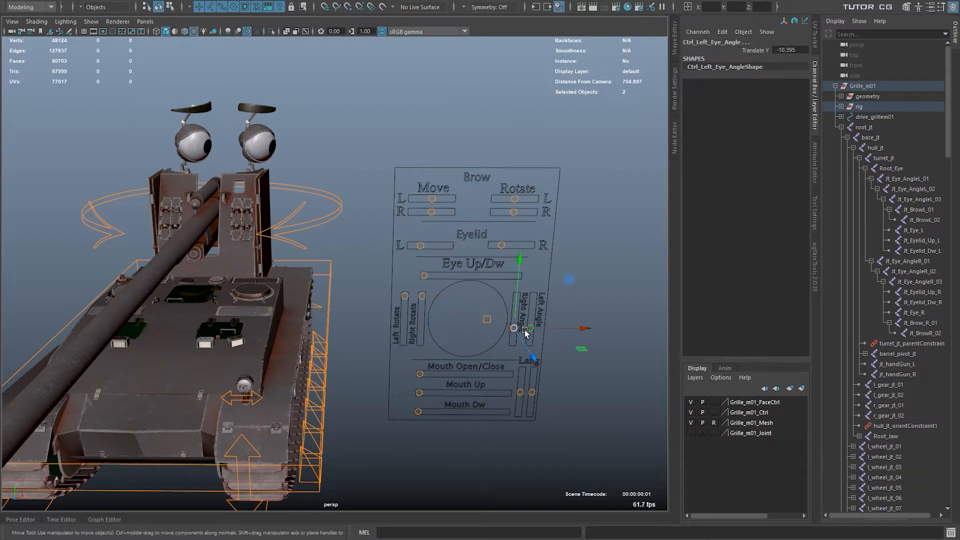
{"action": "left_click_drag", "start_coordinate": [516, 325], "coordinate": [448, 319]}
{"action": "left_click", "coordinate": [487, 319]}
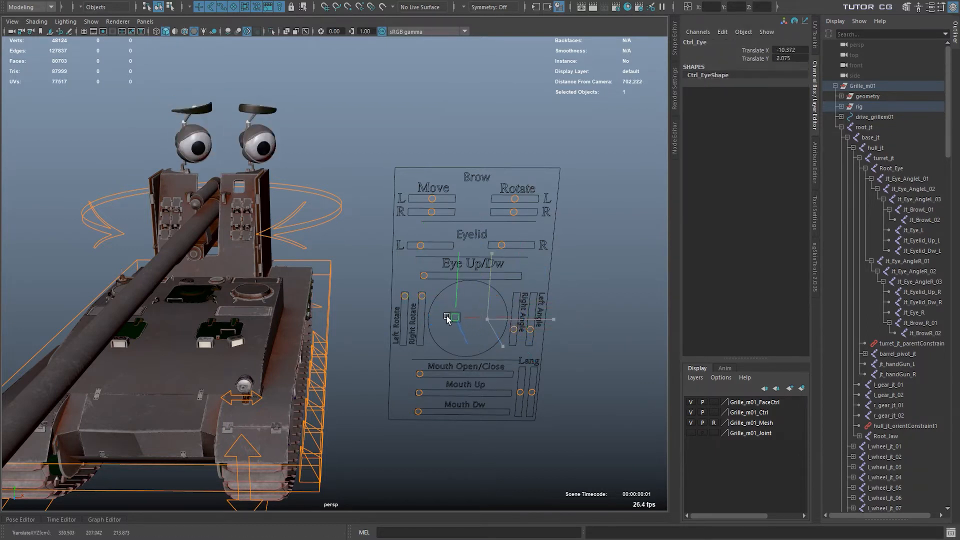
{"action": "left_click", "coordinate": [423, 276]}
{"action": "left_click_drag", "start_coordinate": [424, 276], "coordinate": [466, 260], "text": "alt"}
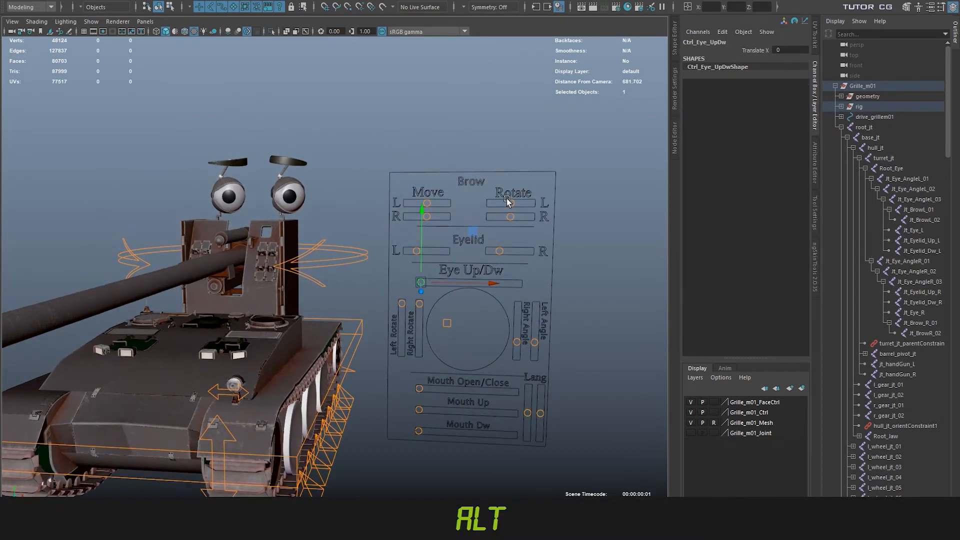
- Swing both Brow Rotate controls between Translate X 10.688 and -13.06, and shift both Brow Move controls toward negative X
{"action": "left_click_drag", "start_coordinate": [505, 199], "coordinate": [514, 216]}
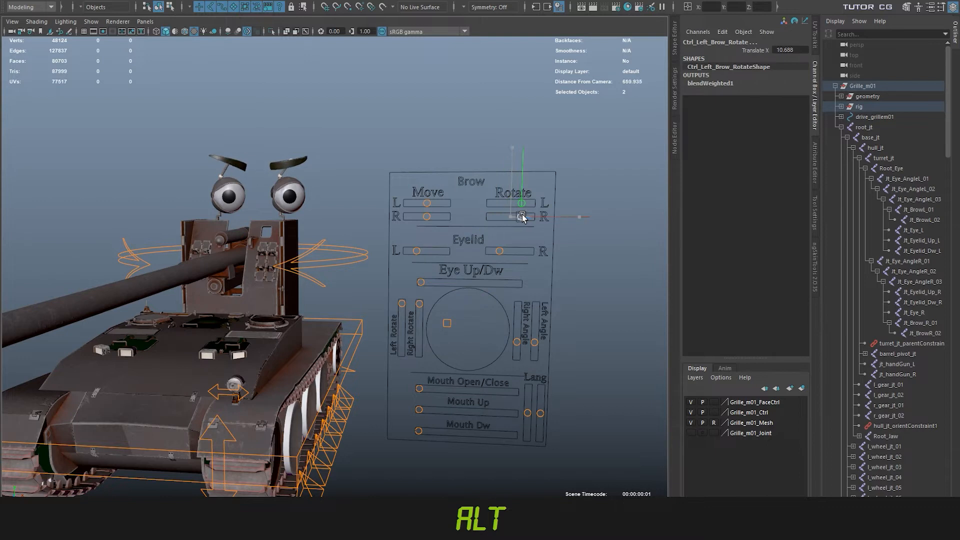
{"action": "left_click_drag", "start_coordinate": [515, 220], "coordinate": [497, 224]}
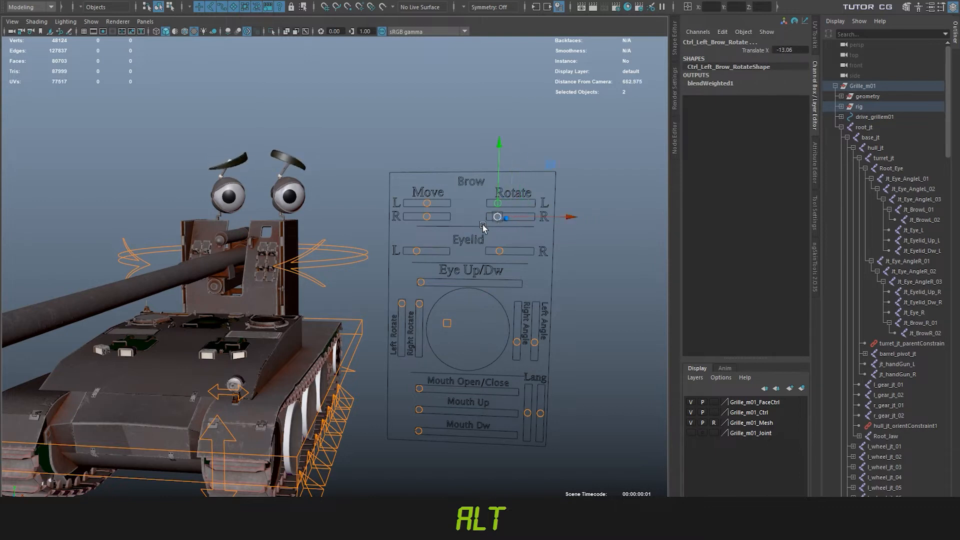
{"action": "left_click_drag", "start_coordinate": [422, 216], "coordinate": [410, 218]}
- Lower the eyes partway by setting the Eye Up/Dw control to Translate X 25.281
{"action": "right_click_drag", "start_coordinate": [274, 274], "coordinate": [388, 316], "text": "alt"}
{"action": "mouse_move", "coordinate": [444, 319]}
{"action": "left_mouse_down"}
{"action": "mouse_move", "coordinate": [400, 307]}
{"action": "mouse_move", "coordinate": [451, 320]}
{"action": "left_mouse_up"}
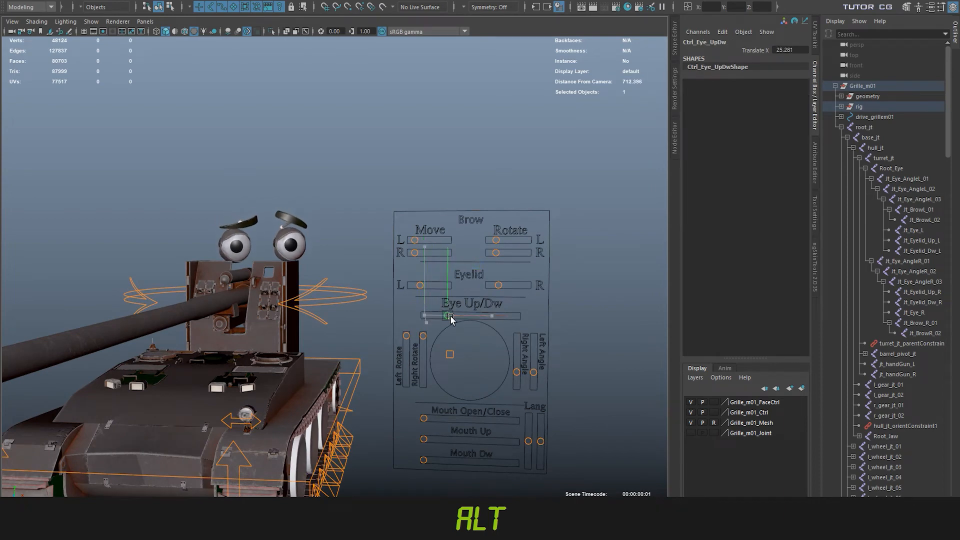
{"action": "right_click_drag", "start_coordinate": [451, 320], "coordinate": [211, 317], "text": "alt"}
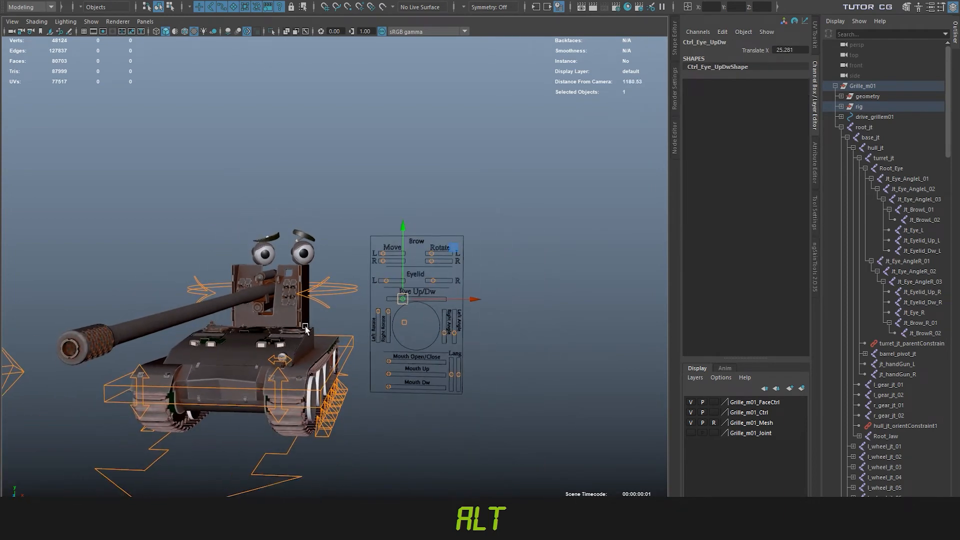
- Open the mouth fully by moving the Mouth Open/Close control to Translate X 100, and view it from the front
{"action": "left_click_drag", "start_coordinate": [306, 328], "coordinate": [357, 296], "text": "alt"}
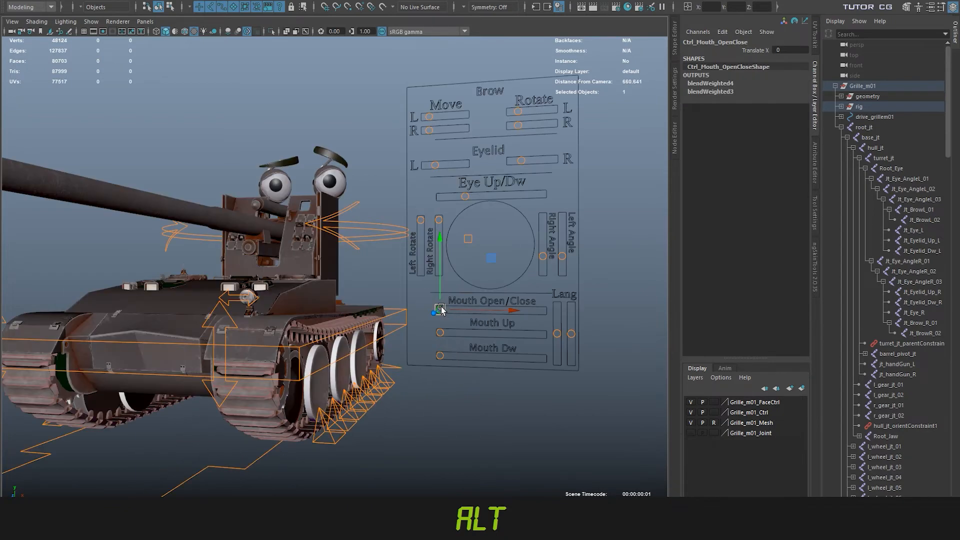
{"action": "left_click_drag", "start_coordinate": [452, 318], "coordinate": [570, 334]}
{"action": "left_click_drag", "start_coordinate": [325, 358], "coordinate": [600, 390], "text": "alt"}
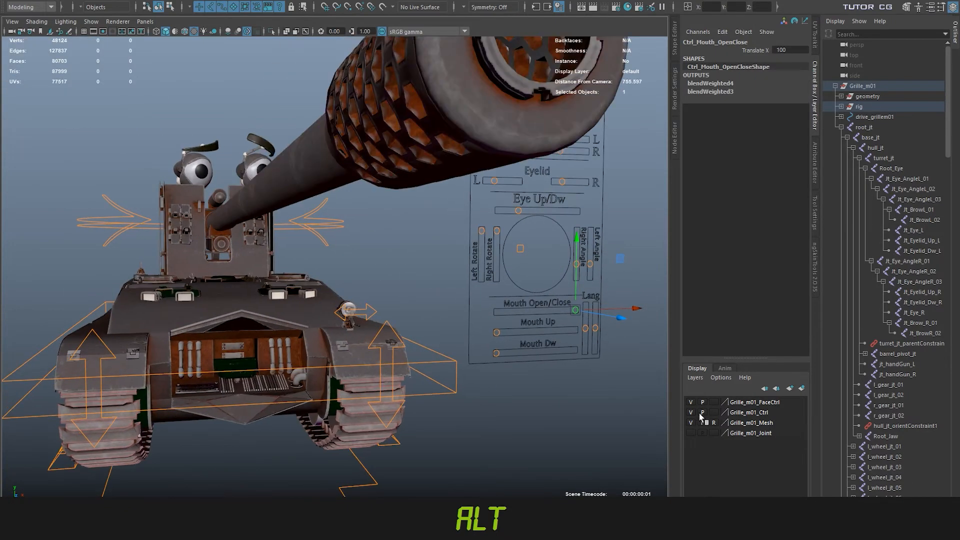
- Hide the Grille_m01_Ctrl layer and slide both Brow Move controls to Translate X 0.612
{"action": "left_click", "coordinate": [690, 413]}
{"action": "left_click_drag", "start_coordinate": [510, 250], "coordinate": [436, 268], "text": "alt"}
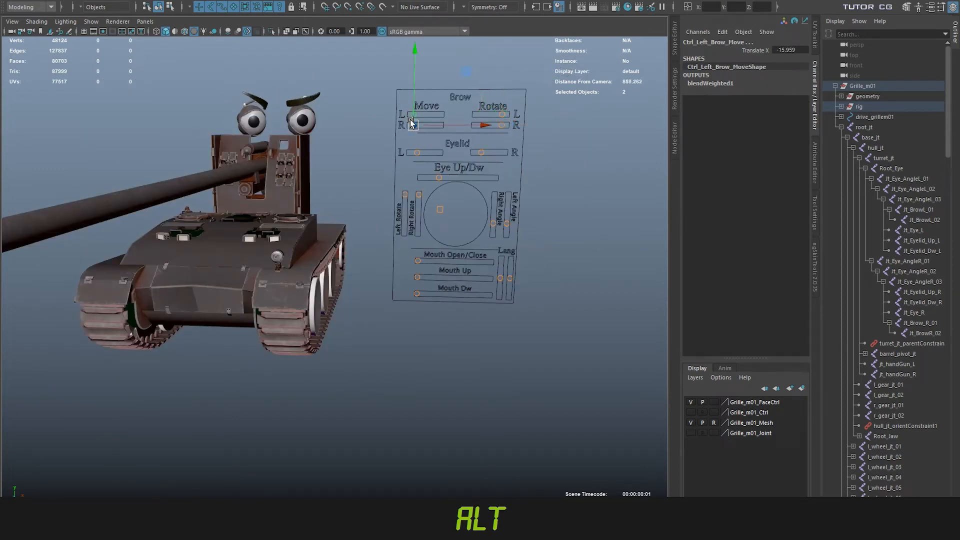
{"action": "left_click_drag", "start_coordinate": [412, 127], "coordinate": [415, 126]}
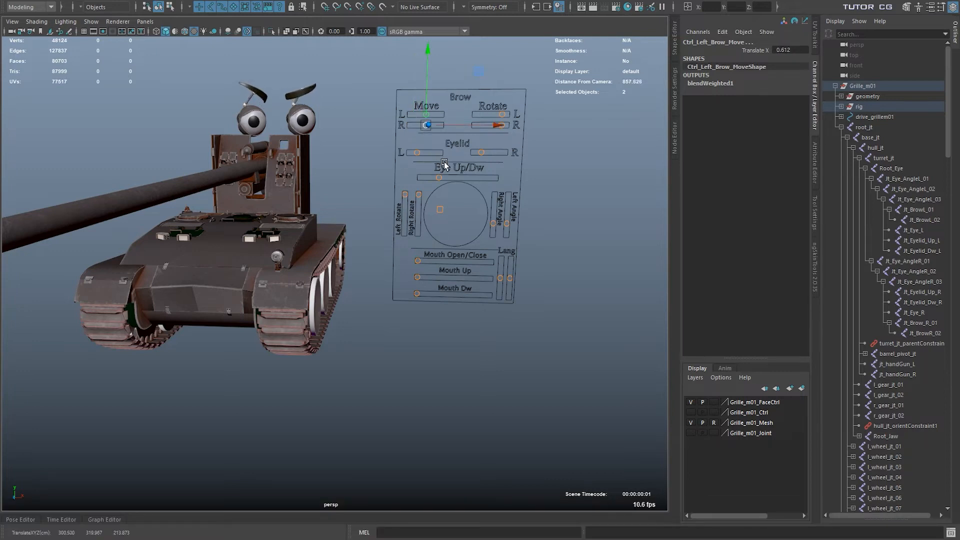
- Open and close the mouth with the Mouth Open/Close control, and test the Mouth Up and Mouth Dw controls
{"action": "left_click_drag", "start_coordinate": [418, 261], "coordinate": [399, 275]}
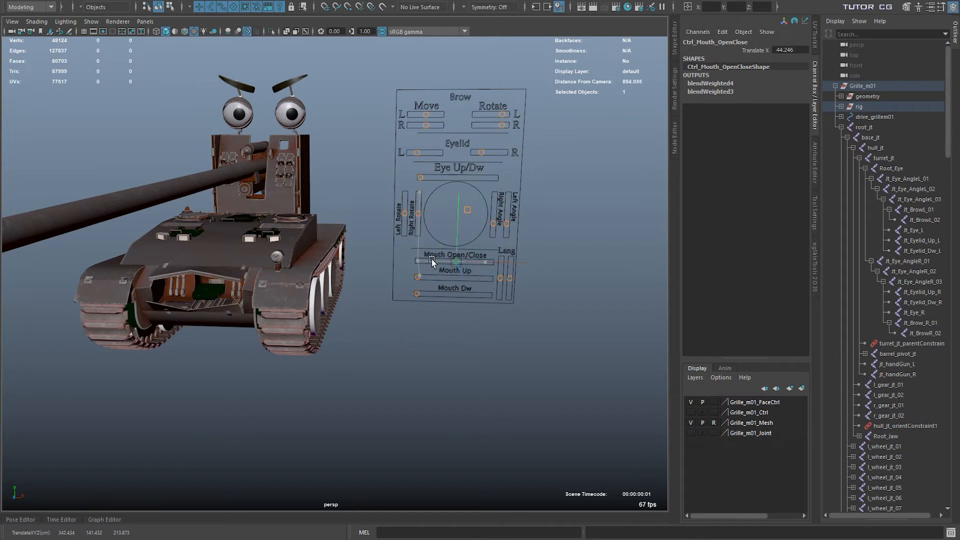
{"action": "right_click_drag", "start_coordinate": [400, 275], "coordinate": [450, 280], "text": "alt"}
{"action": "middle_click_drag", "start_coordinate": [450, 279], "coordinate": [504, 243], "text": "alt"}
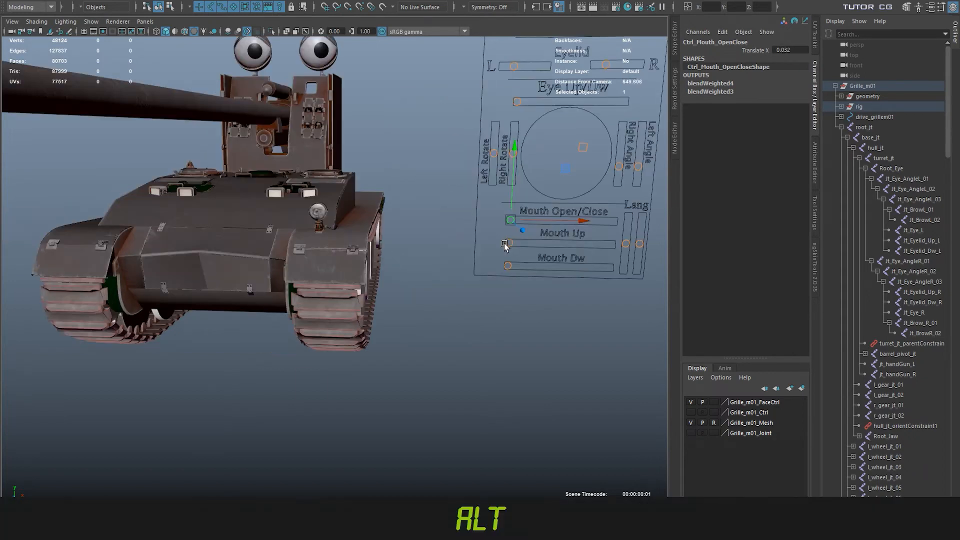
{"action": "left_click_drag", "start_coordinate": [508, 245], "coordinate": [472, 273]}
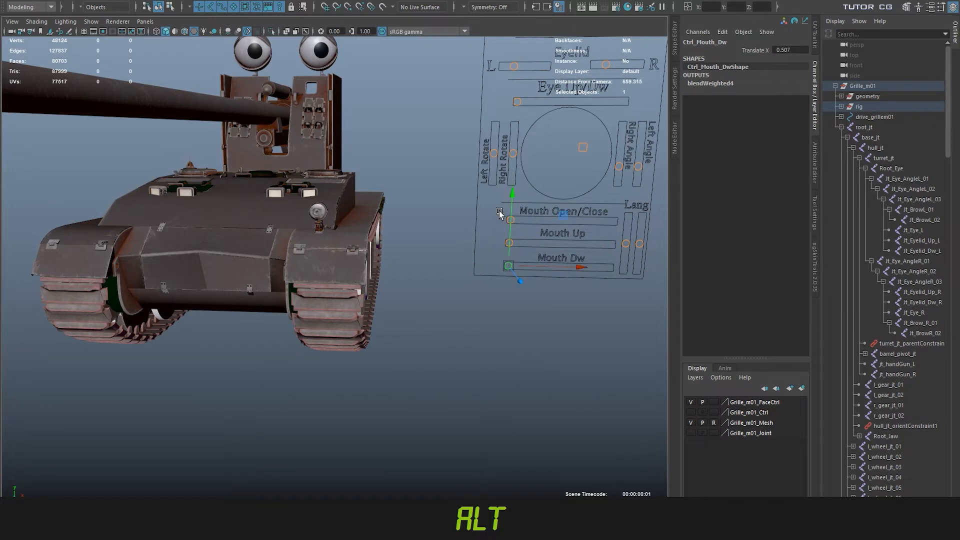
- Open the mouth halfway by setting the Mouth Open/Close control to Translate X 49.15, and test the Mouth Up and Mouth Dw controls
{"action": "left_click", "coordinate": [510, 220]}
{"action": "left_click_drag", "start_coordinate": [520, 222], "coordinate": [561, 229]}
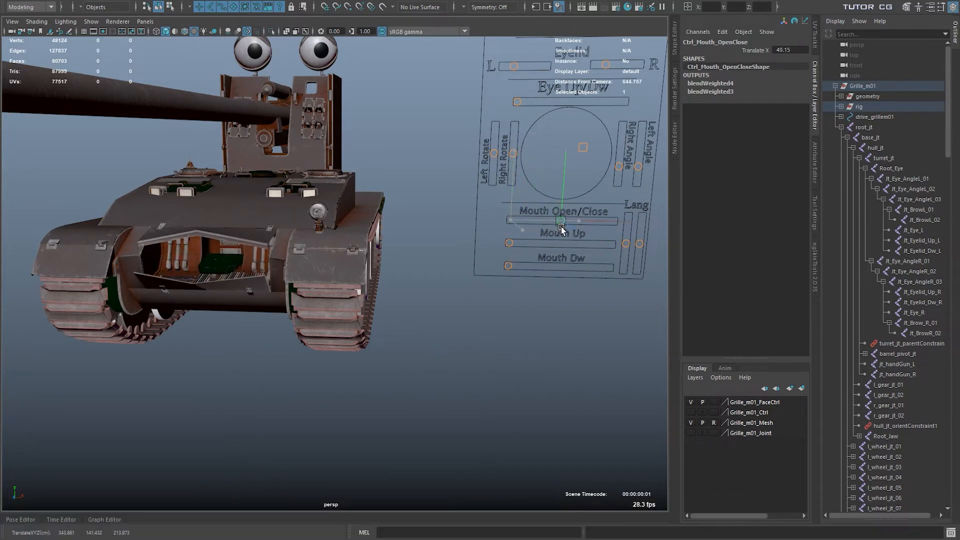
{"action": "left_click", "coordinate": [508, 243]}
{"action": "left_click_drag", "start_coordinate": [509, 243], "coordinate": [559, 244]}
{"action": "left_click_drag", "start_coordinate": [434, 274], "coordinate": [393, 269], "text": "alt"}
{"action": "left_click_drag", "start_coordinate": [538, 255], "coordinate": [455, 278]}
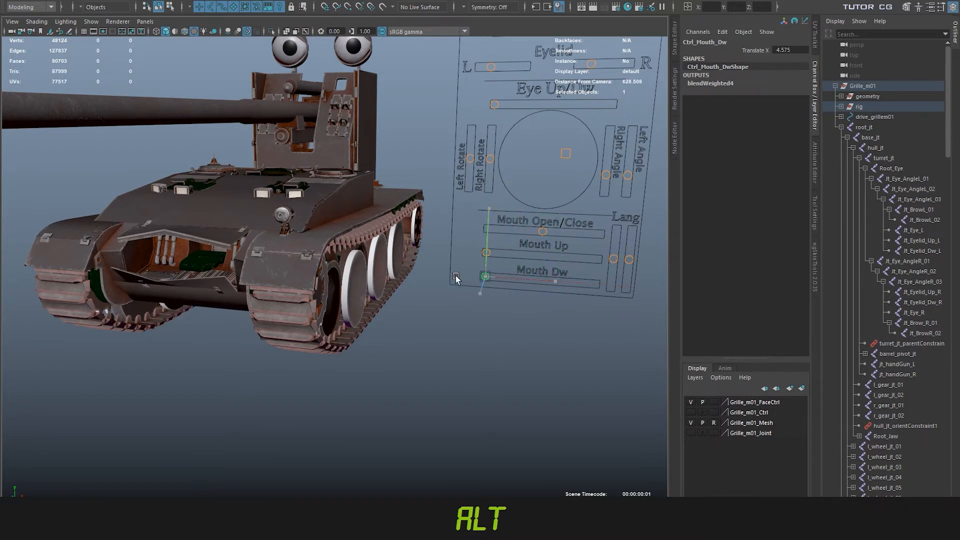
- Close the mouth, then part it again using the Mouth Dw control and the Mouth Up control at Translate X 91.522
{"action": "left_click", "coordinate": [549, 236]}
{"action": "left_click_drag", "start_coordinate": [550, 236], "coordinate": [444, 245]}
{"action": "left_click", "coordinate": [483, 275]}
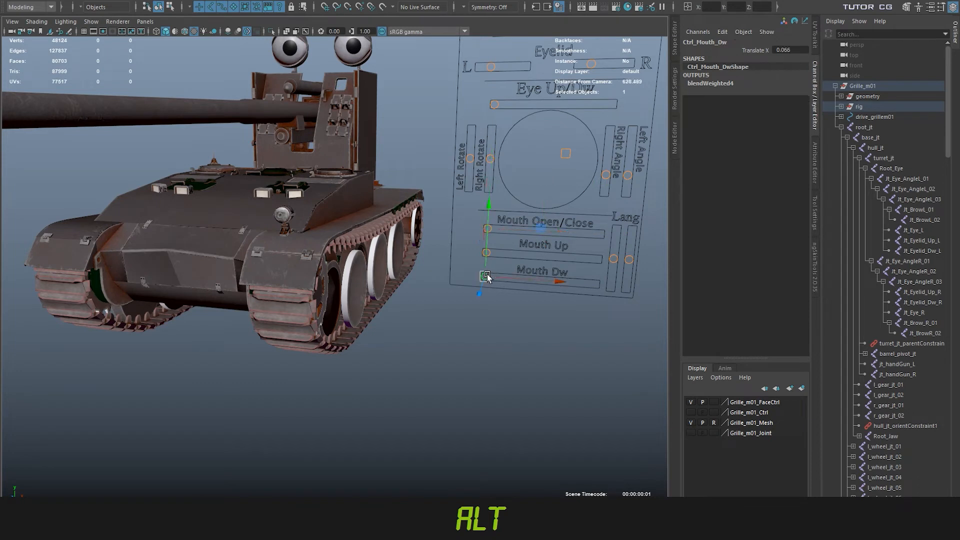
{"action": "mouse_move", "coordinate": [486, 279]}
{"action": "left_mouse_down"}
{"action": "mouse_move", "coordinate": [526, 285]}
{"action": "mouse_move", "coordinate": [471, 283]}
{"action": "mouse_move", "coordinate": [497, 283]}
{"action": "mouse_move", "coordinate": [465, 265]}
{"action": "mouse_move", "coordinate": [534, 279]}
{"action": "mouse_move", "coordinate": [473, 280]}
{"action": "mouse_move", "coordinate": [547, 258]}
{"action": "mouse_move", "coordinate": [588, 259]}
{"action": "left_mouse_up"}
{"action": "left_click", "coordinate": [483, 251], "text": "shift"}
{"action": "left_click", "coordinate": [530, 257]}
{"action": "left_click_drag", "start_coordinate": [450, 306], "coordinate": [427, 263], "text": "alt"}
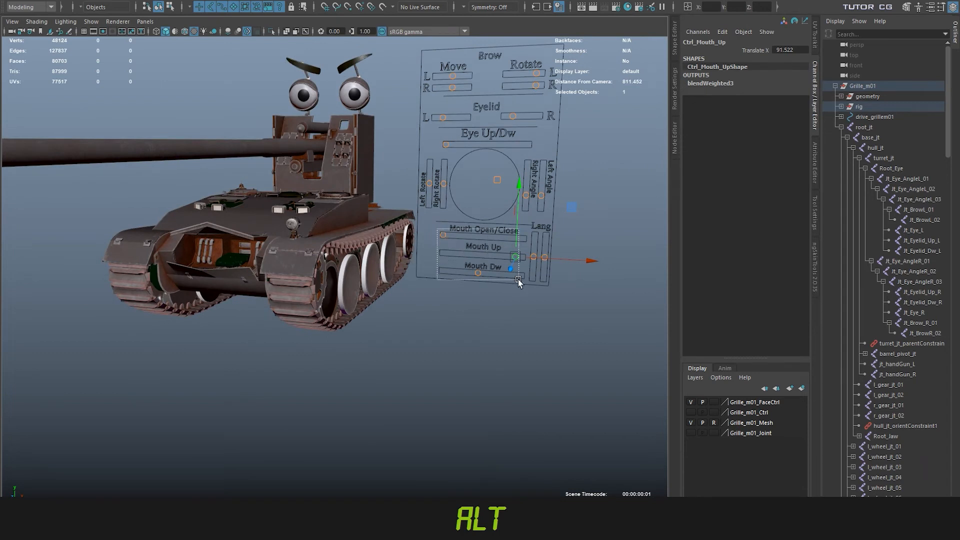
- Reset the three mouth controls and reopen the mouth wide with the Mouth Open/Close control
{"action": "left_click_drag", "start_coordinate": [519, 280], "coordinate": [519, 280]}
{"action": "key", "text": "ctrl+alt+shift+r"}
{"action": "left_click", "coordinate": [443, 235]}
{"action": "left_click_drag", "start_coordinate": [461, 240], "coordinate": [592, 258]}
- Test the tongue inside the mouth in wireframe display by sliding Ctrl_Lang_Move up to Translate Y 25 and down to -16.683
{"action": "left_click", "coordinate": [543, 257]}
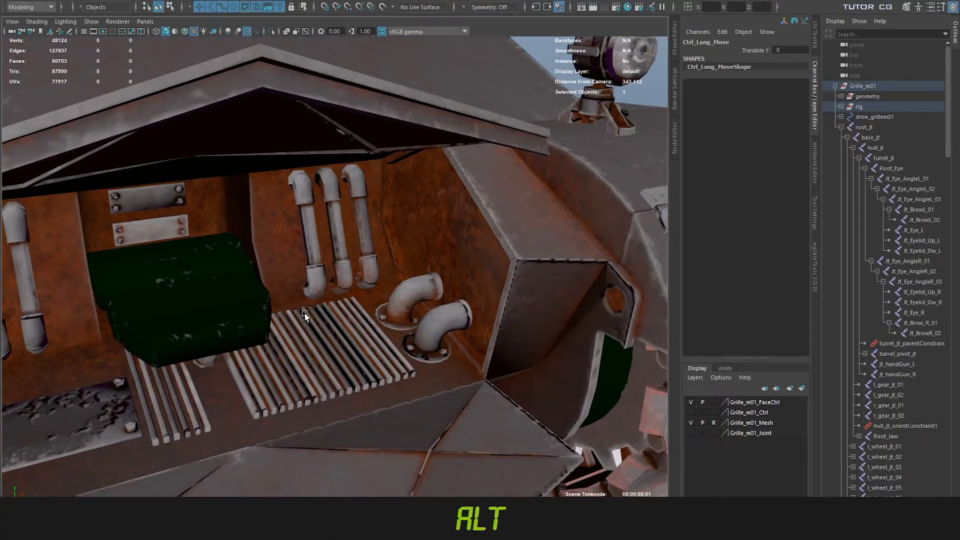
{"action": "left_click_drag", "start_coordinate": [304, 313], "coordinate": [378, 315], "text": "alt"}
{"action": "key", "text": "4"}
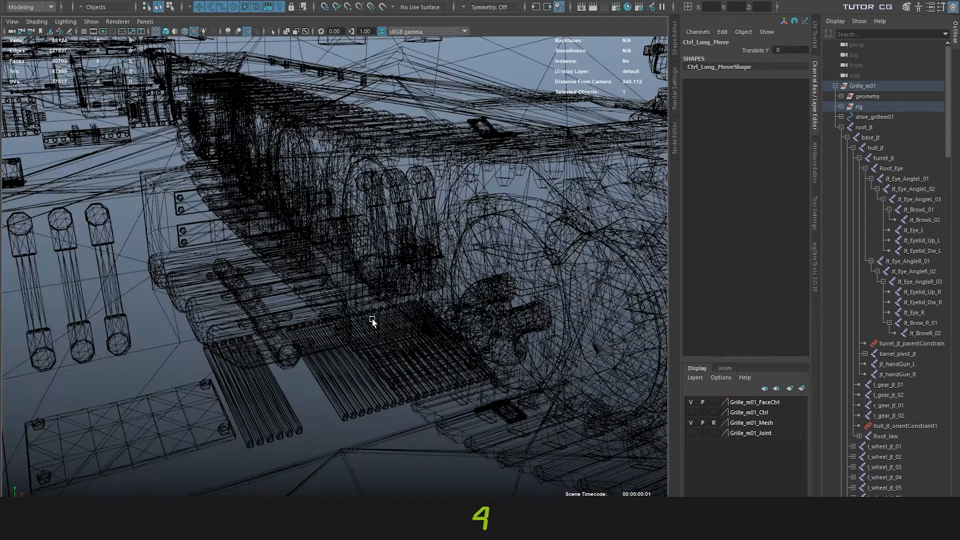
{"action": "left_click_drag", "start_coordinate": [315, 292], "coordinate": [334, 280], "text": "alt"}
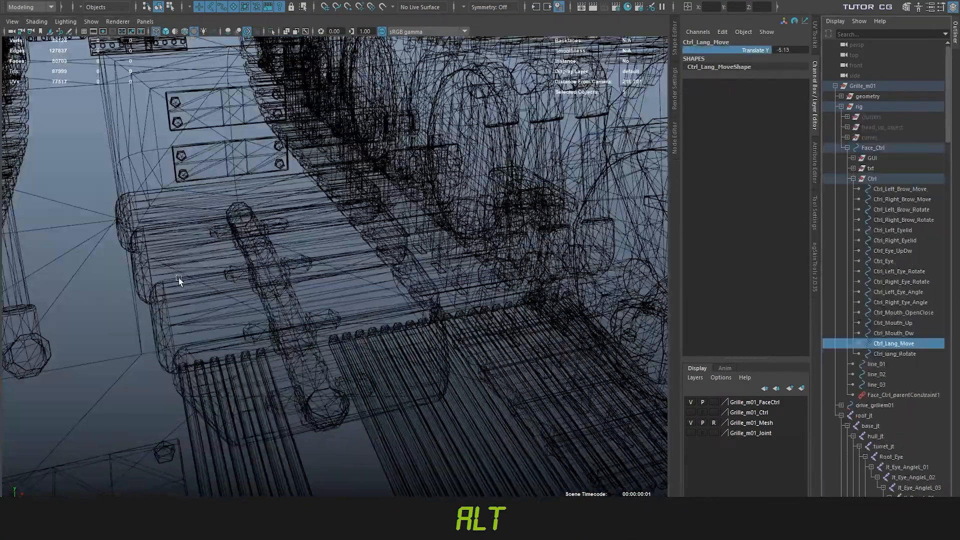
{"action": "middle_click_drag", "start_coordinate": [178, 277], "coordinate": [0, 356]}
{"action": "middle_click_drag", "start_coordinate": [45, 379], "coordinate": [957, 217]}
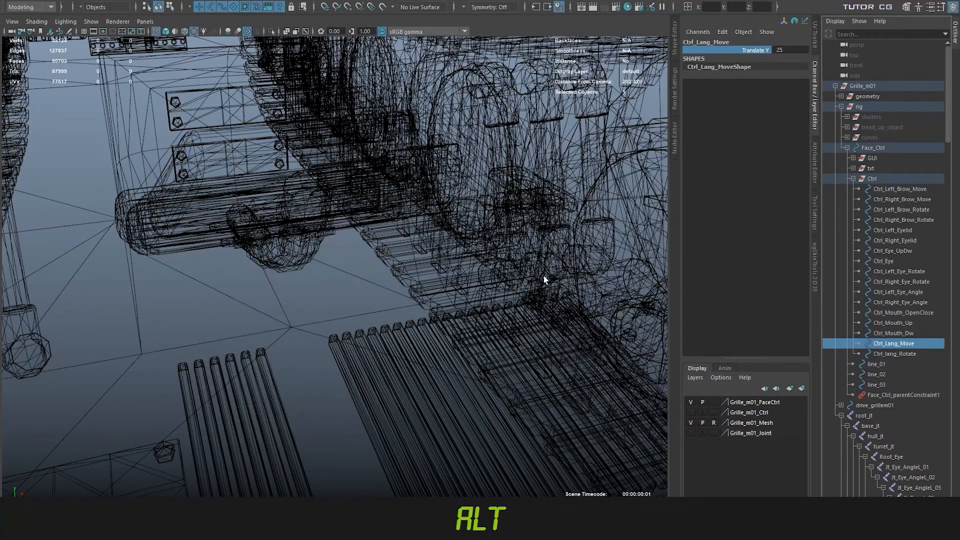
{"action": "left_click_drag", "start_coordinate": [543, 275], "coordinate": [559, 307], "text": "alt"}
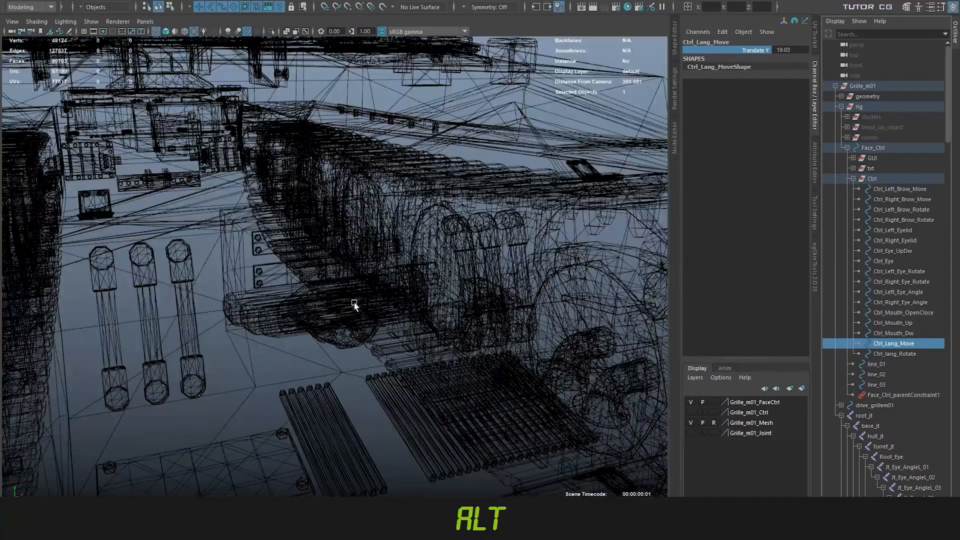
{"action": "mouse_move", "coordinate": [354, 304]}
{"action": "middle_mouse_down"}
{"action": "mouse_move", "coordinate": [332, 350]}
{"action": "mouse_move", "coordinate": [837, 313]}
{"action": "mouse_move", "coordinate": [945, 333]}
{"action": "mouse_move", "coordinate": [208, 390]}
{"action": "mouse_move", "coordinate": [251, 356]}
{"action": "mouse_move", "coordinate": [404, 317]}
{"action": "middle_mouse_up"}
- Restore the textured display and raise the tongue with Ctrl_Lang_Move to Translate Y 25, then lower it again
{"action": "key", "text": "6"}
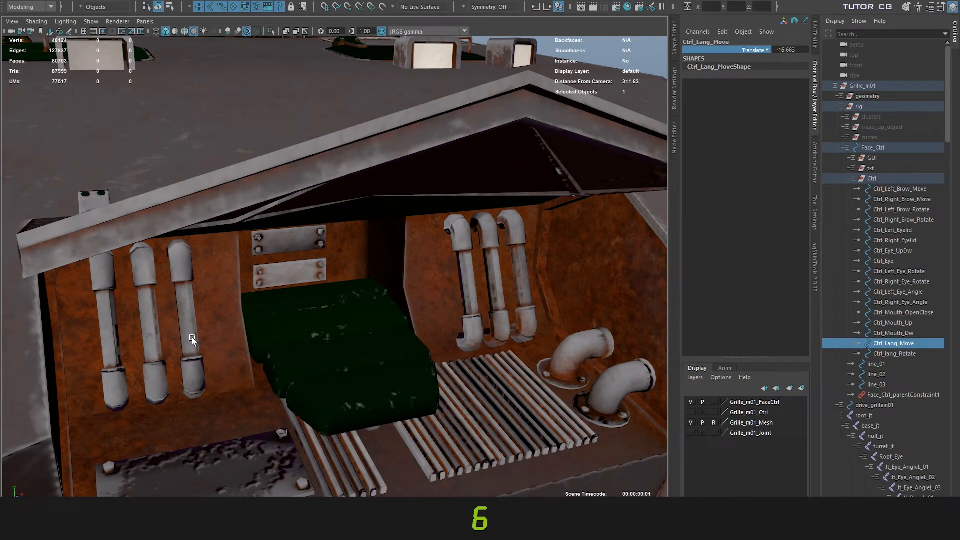
{"action": "middle_click_drag", "start_coordinate": [192, 340], "coordinate": [679, 311]}
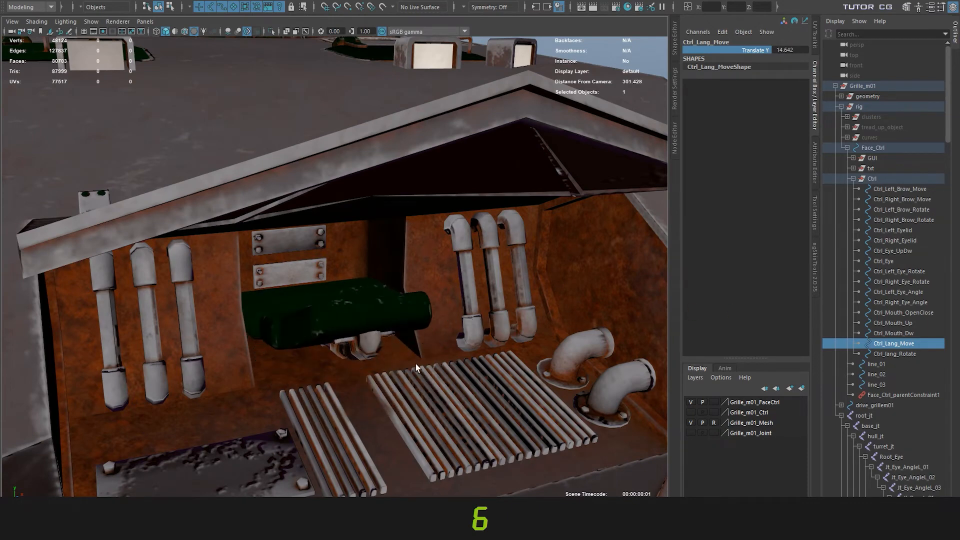
{"action": "middle_click_drag", "start_coordinate": [415, 368], "coordinate": [957, 325]}
{"action": "left_click_drag", "start_coordinate": [514, 296], "coordinate": [457, 195], "text": "alt"}
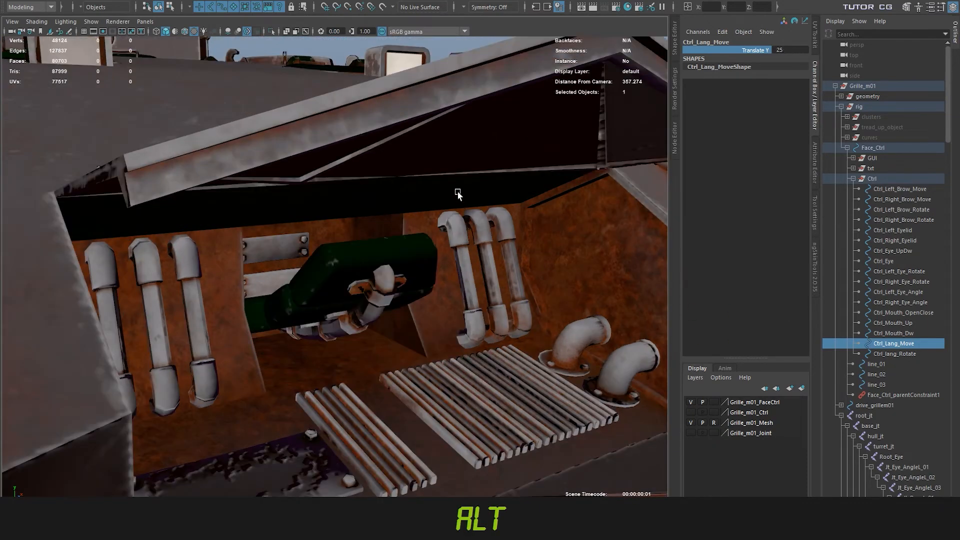
{"action": "middle_click_drag", "start_coordinate": [456, 195], "coordinate": [445, 444]}
- Rotate the tongue with Ctrl_lang_Rotate between Translate Y -25 and 14.28, viewing it inside the open mouth
{"action": "key", "text": "Right"}
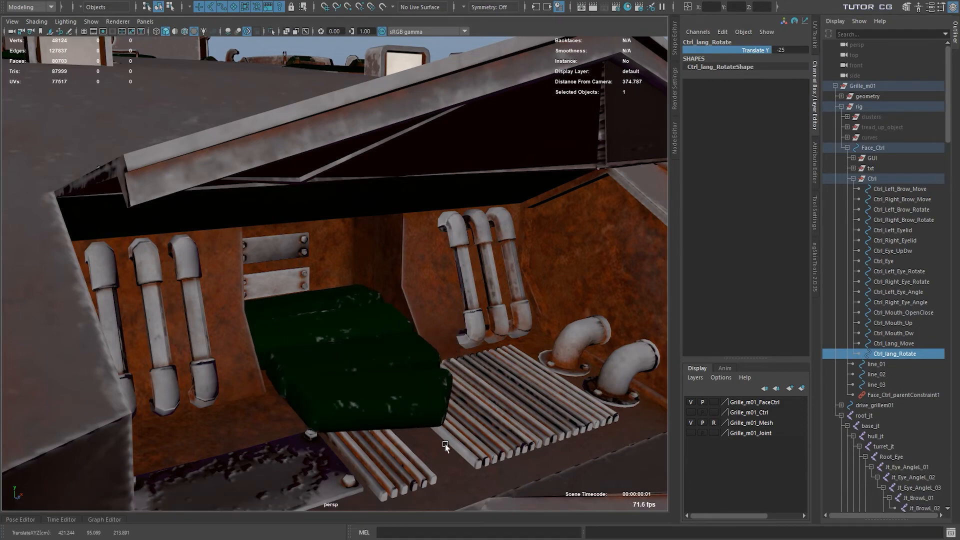
{"action": "middle_click_drag", "start_coordinate": [415, 501], "coordinate": [408, 469]}
{"action": "left_click_drag", "start_coordinate": [382, 362], "coordinate": [406, 370], "text": "alt"}
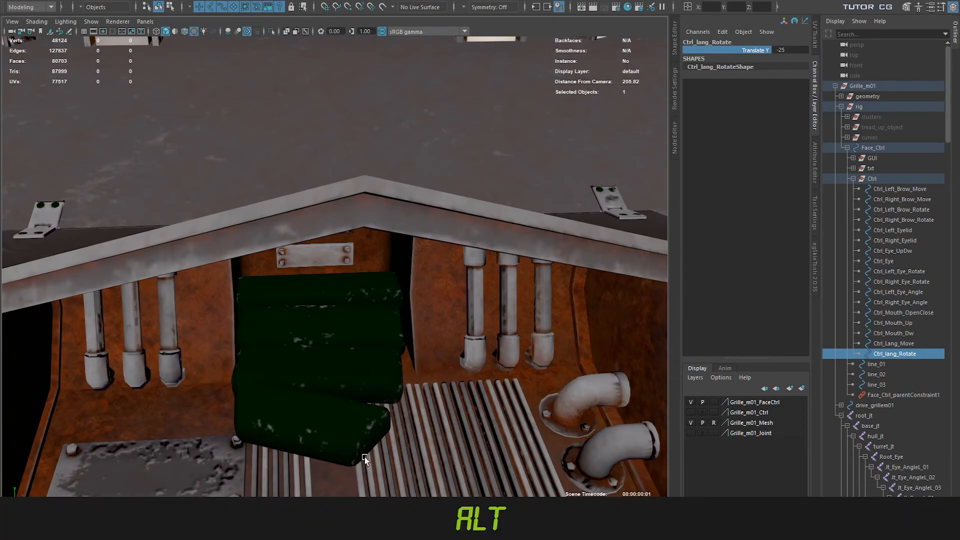
{"action": "key", "text": "4"}
{"action": "mouse_move", "coordinate": [394, 425]}
{"action": "middle_mouse_down"}
{"action": "mouse_move", "coordinate": [430, 207]}
{"action": "mouse_move", "coordinate": [439, 293]}
{"action": "mouse_move", "coordinate": [427, 374]}
{"action": "mouse_move", "coordinate": [400, 429]}
{"action": "mouse_move", "coordinate": [410, 374]}
{"action": "middle_mouse_up"}
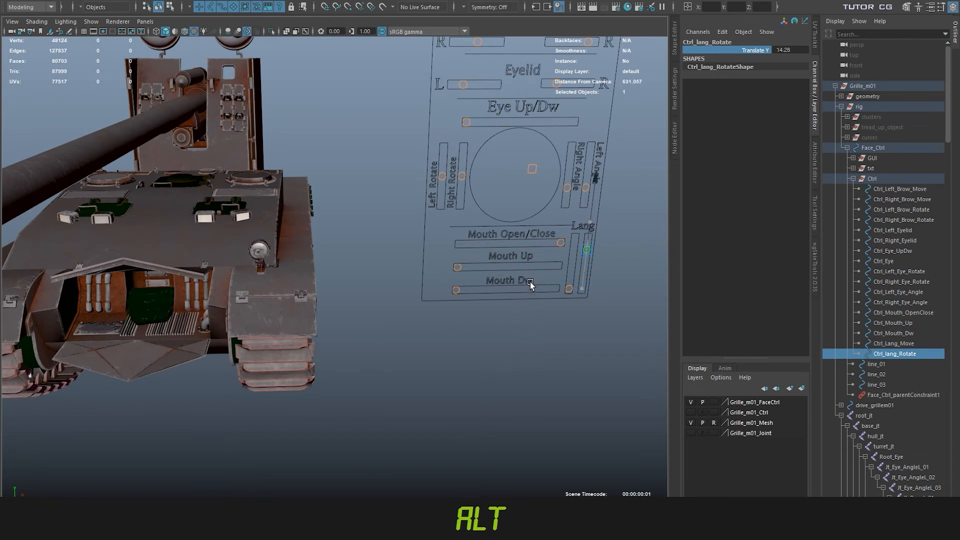
- Raise the tongue with Ctrl_Lang_Move to Translate Y 11.092 and lower it back to -25
{"action": "left_click", "coordinate": [571, 291]}
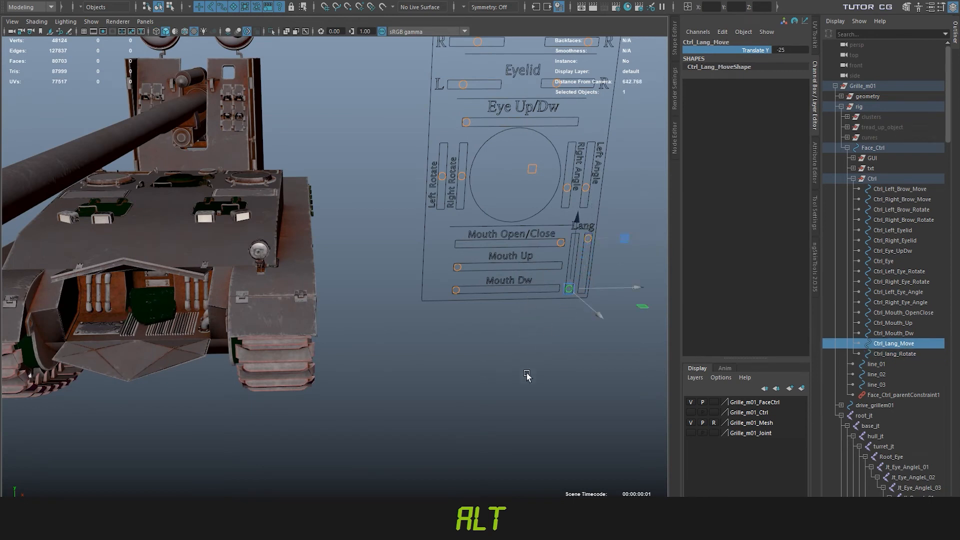
{"action": "middle_click_drag", "start_coordinate": [524, 359], "coordinate": [537, 318]}
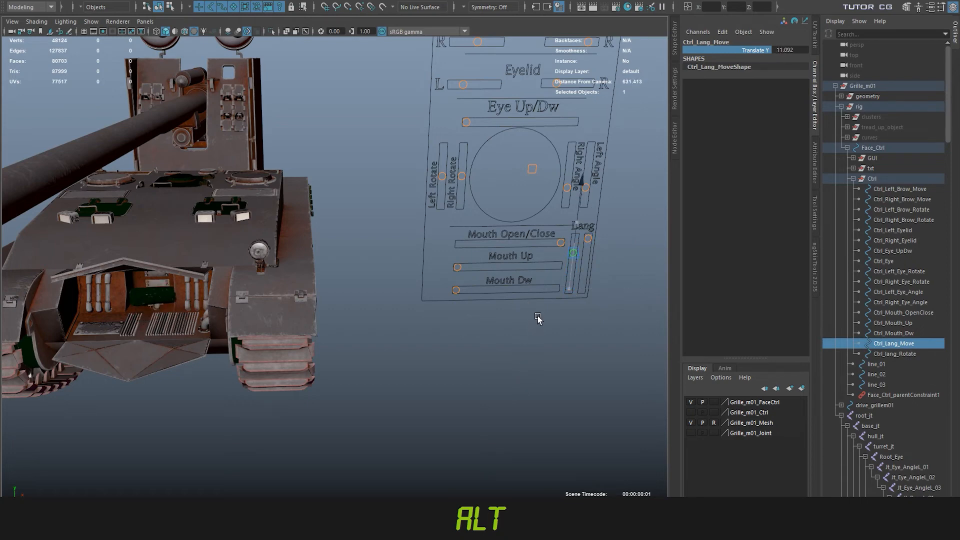
{"action": "key", "text": "ctrl+alt+shift+r"}
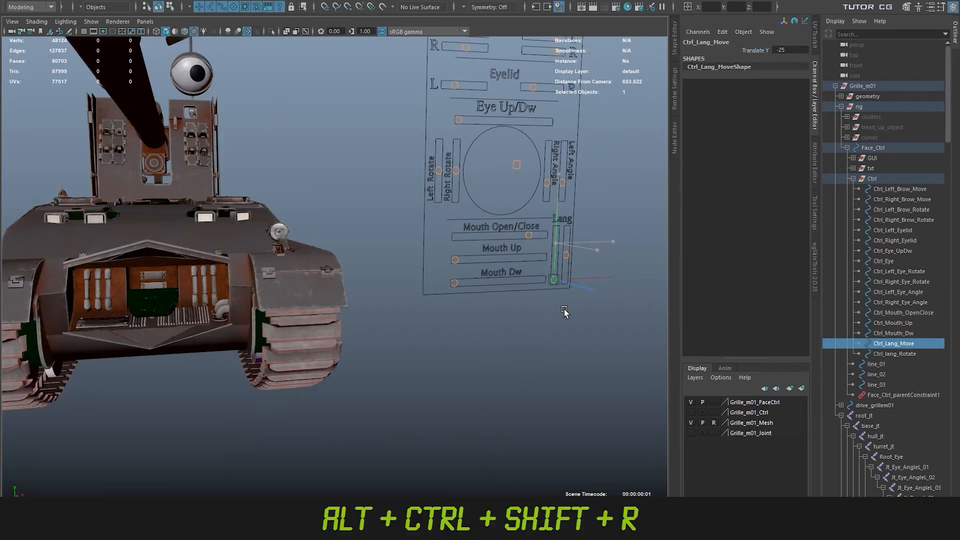
{"action": "mouse_move", "coordinate": [560, 246]}
{"action": "middle_mouse_down"}
{"action": "mouse_move", "coordinate": [562, 258]}
{"action": "mouse_move", "coordinate": [554, 250]}
{"action": "middle_mouse_up"}
- Select the controls on the face panel and reset them to their default pose
{"action": "left_click_drag", "start_coordinate": [553, 250], "coordinate": [329, 305], "text": "alt"}
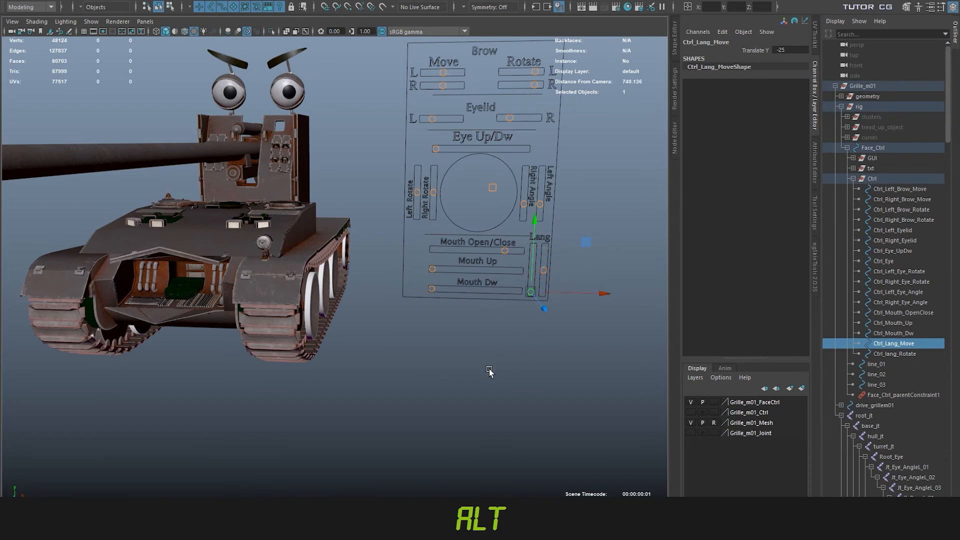
{"action": "left_click_drag", "start_coordinate": [555, 245], "coordinate": [380, 309]}
{"action": "key", "text": "ctrl+alt+shift+r"}
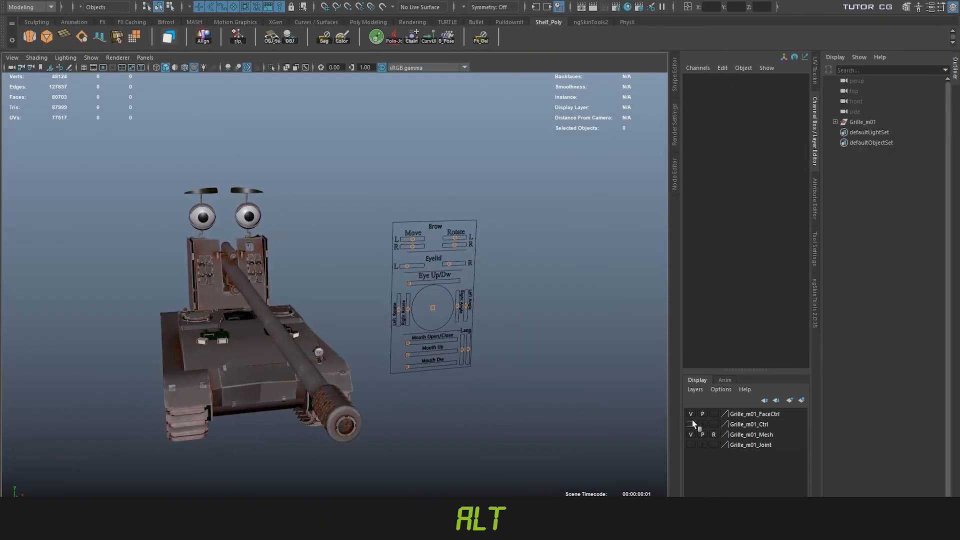
- Show the Grille_m01_Ctrl layer and display the whole rigged tank in a maximized viewport from the front side
{"action": "left_click", "coordinate": [691, 423]}
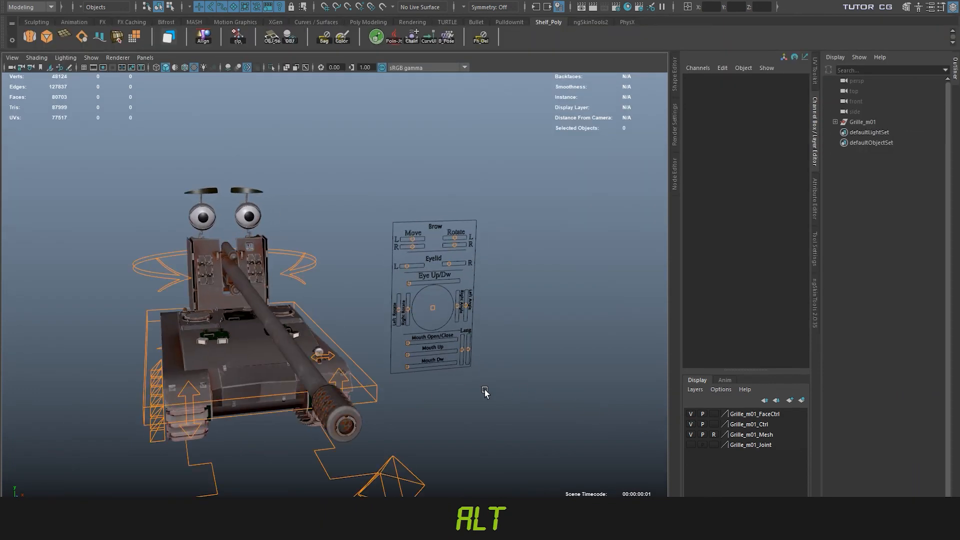
{"action": "left_click_drag", "start_coordinate": [484, 392], "coordinate": [830, 393], "text": "alt"}
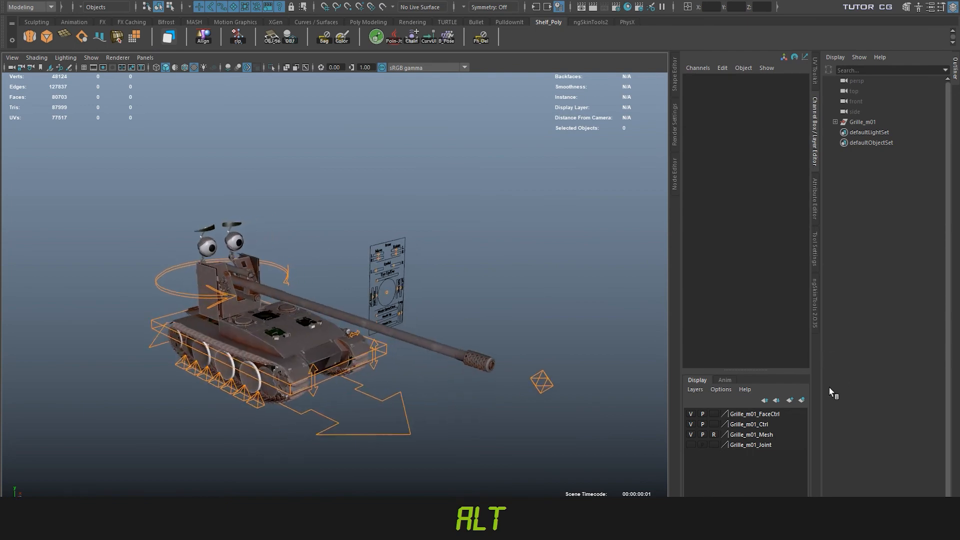
{"action": "key", "text": "space"}
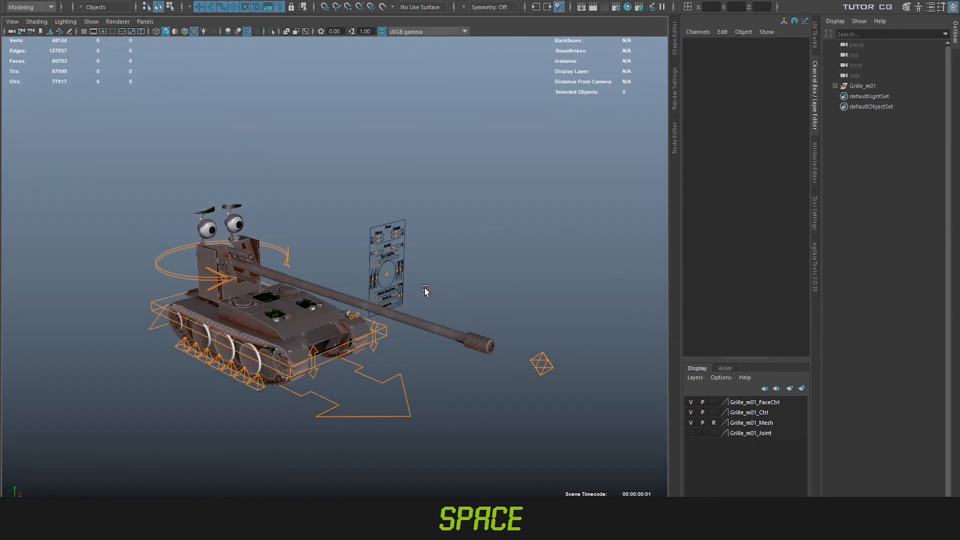
{"action": "key", "text": "ctrl+space"}
{"action": "right_click_drag", "start_coordinate": [430, 358], "coordinate": [479, 385], "text": "alt"}
{"action": "middle_click_drag", "start_coordinate": [479, 385], "coordinate": [466, 304], "text": "alt"}
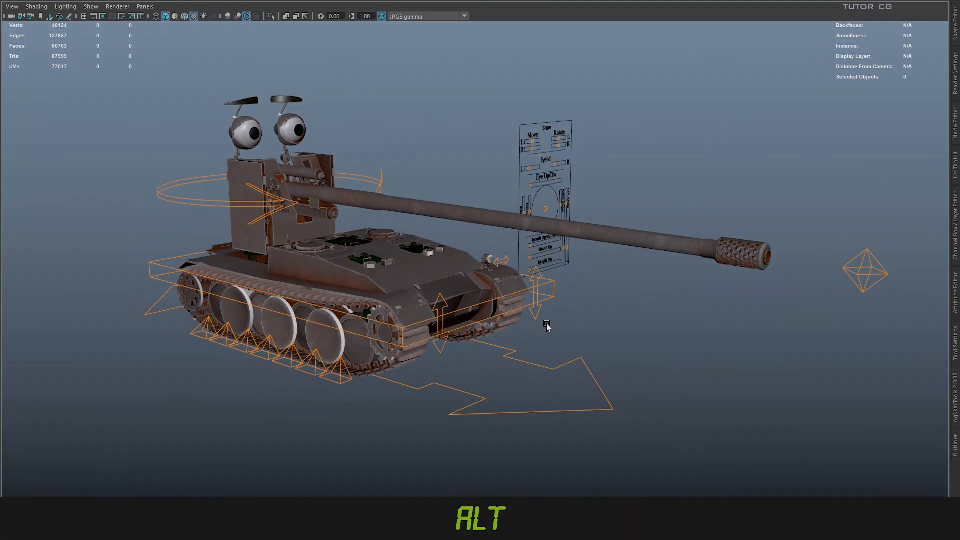